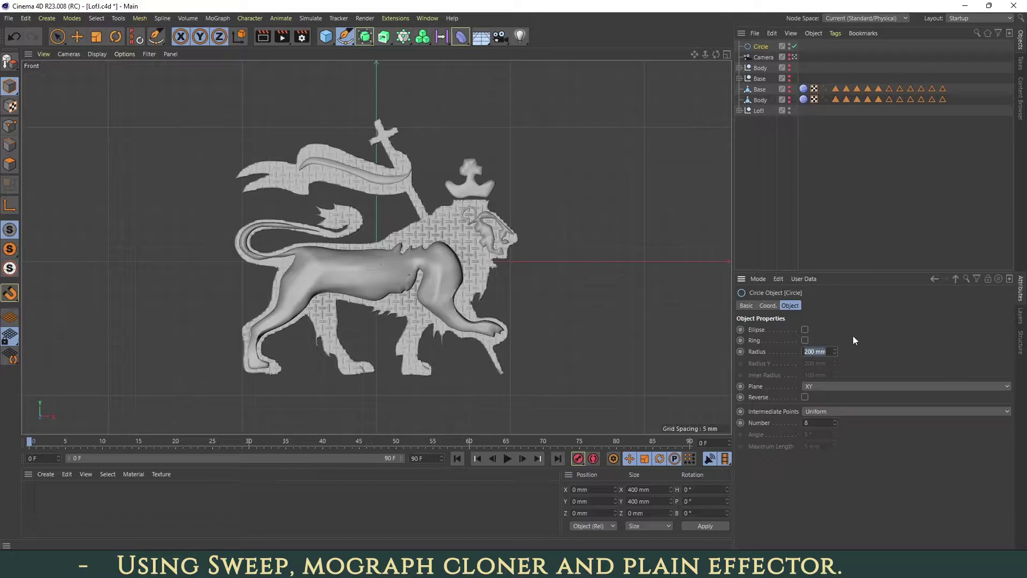
Set the circle spline's radius to 300 mm
key("Return")
left_click(43, 54)
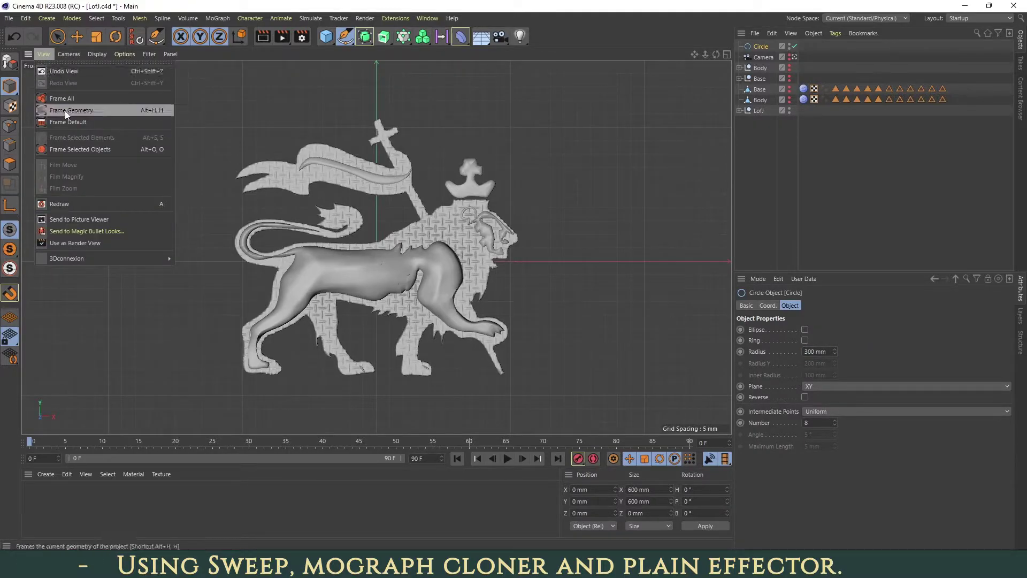
left_click(69, 111)
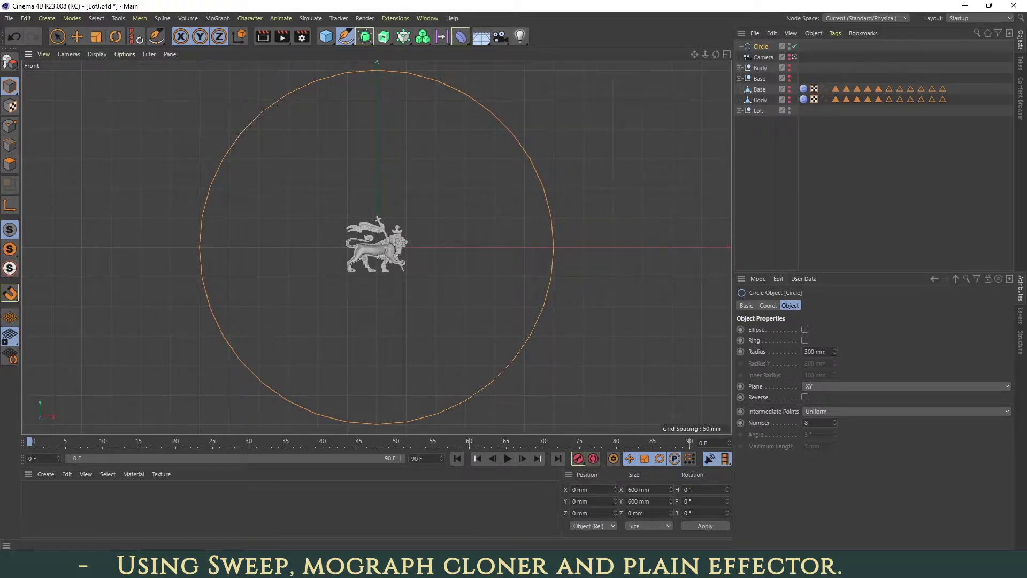
Set the circle's intermediate points to Natural with a number of 360
left_click(820, 411)
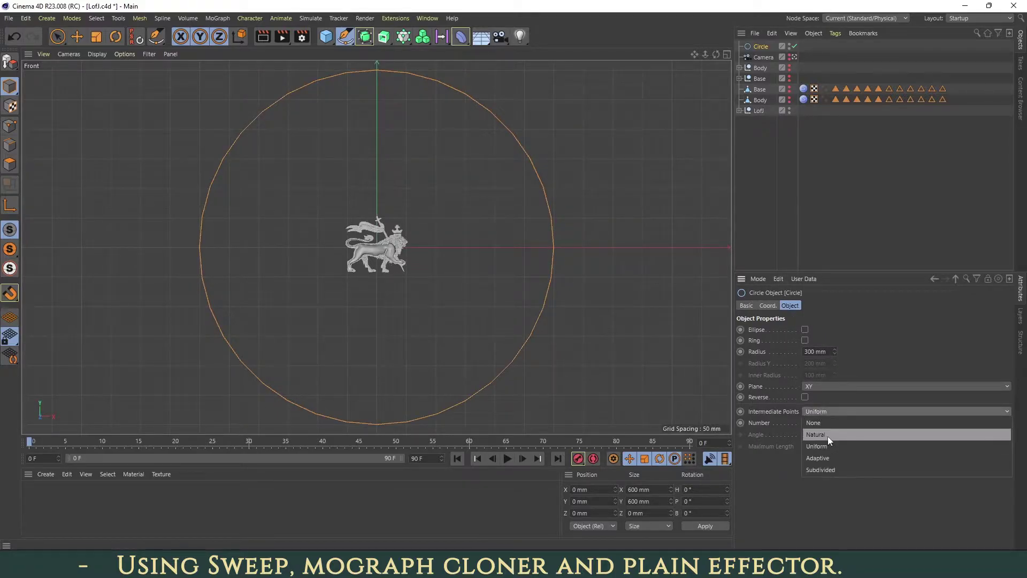
left_click(827, 435)
left_click(808, 422)
type("360")
key("Return")
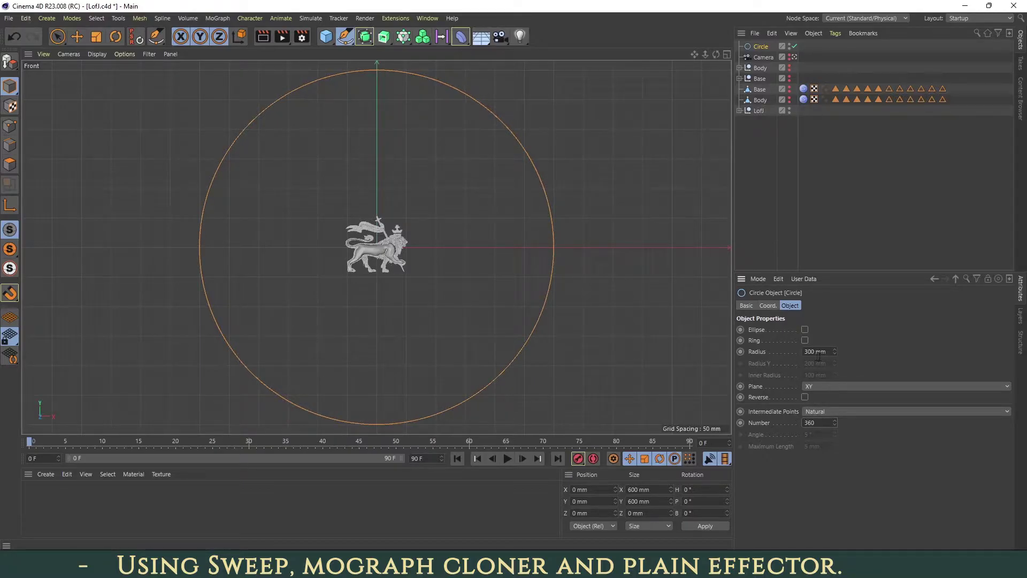
Turn the circle into a ring with an inner radius of 250 mm
left_click(804, 341)
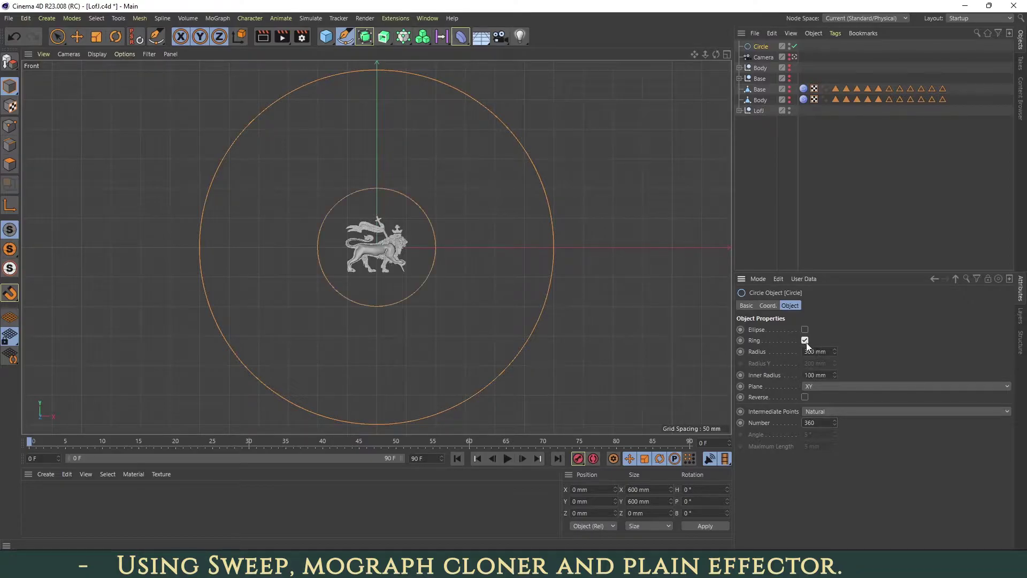
left_click(832, 374)
type("250")
key("Return")
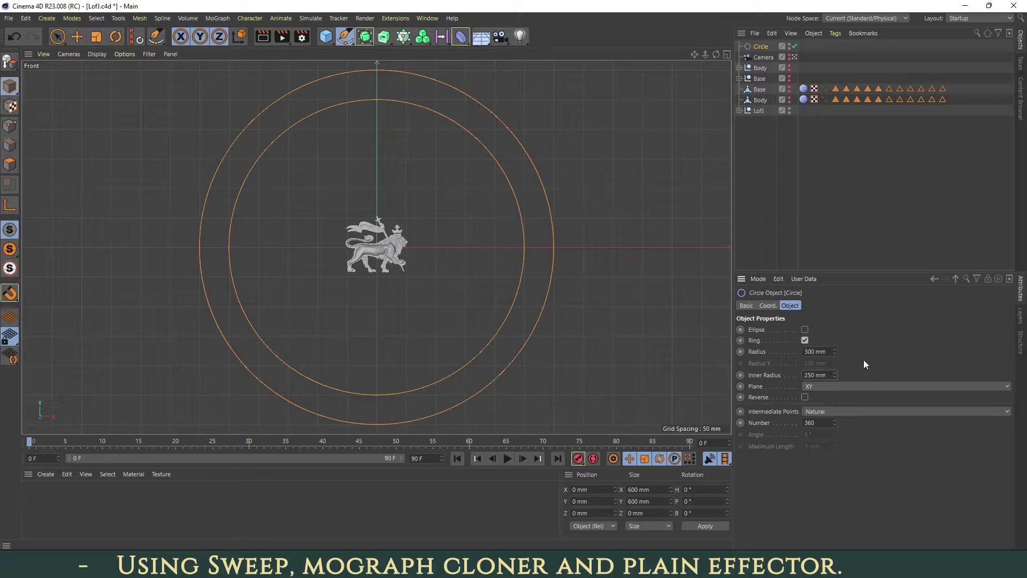
Move the circle to the end of the object hierarchy and place it inside a new Extrude object
left_click_drag(760, 49, 765, 131)
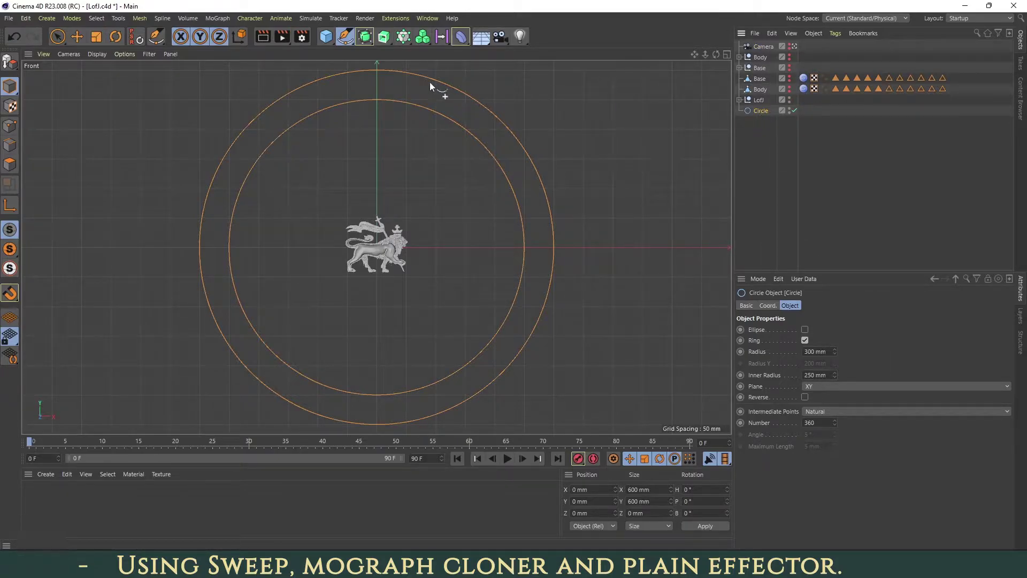
left_click(385, 45)
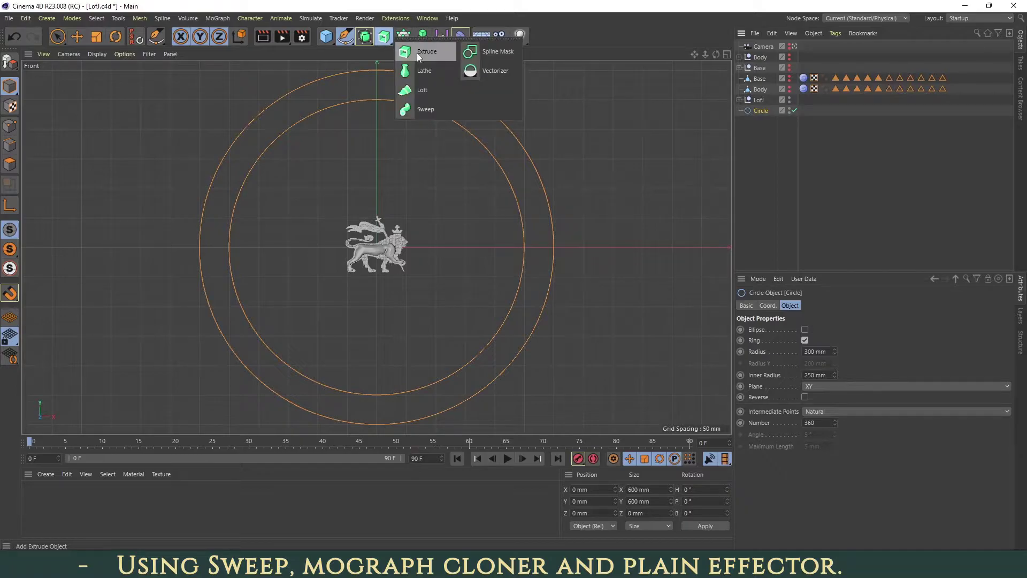
left_click(417, 55, "alt")
Show all four views and frame the geometry in the top, perspective and right views
left_click(726, 54)
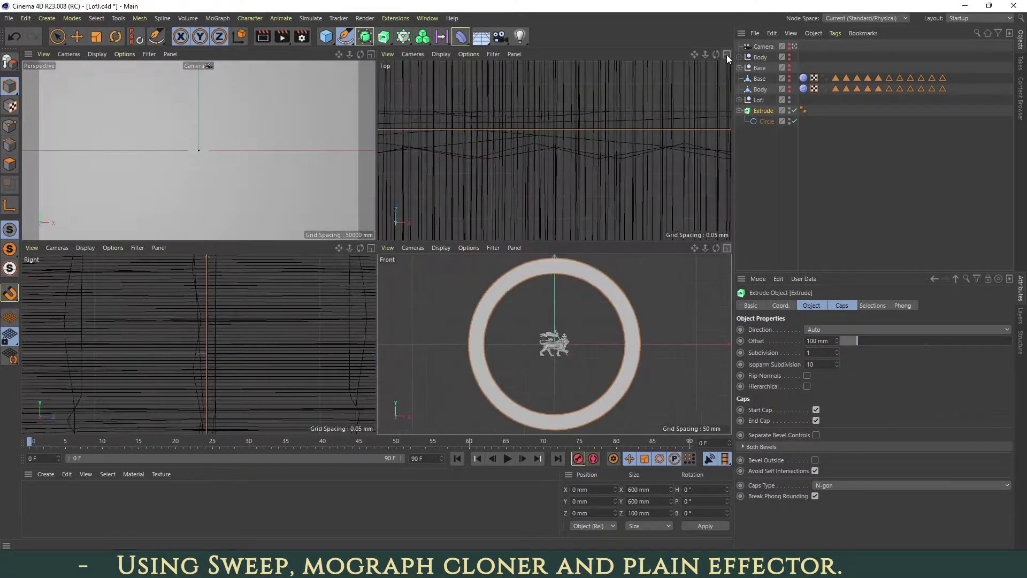
left_click(397, 57)
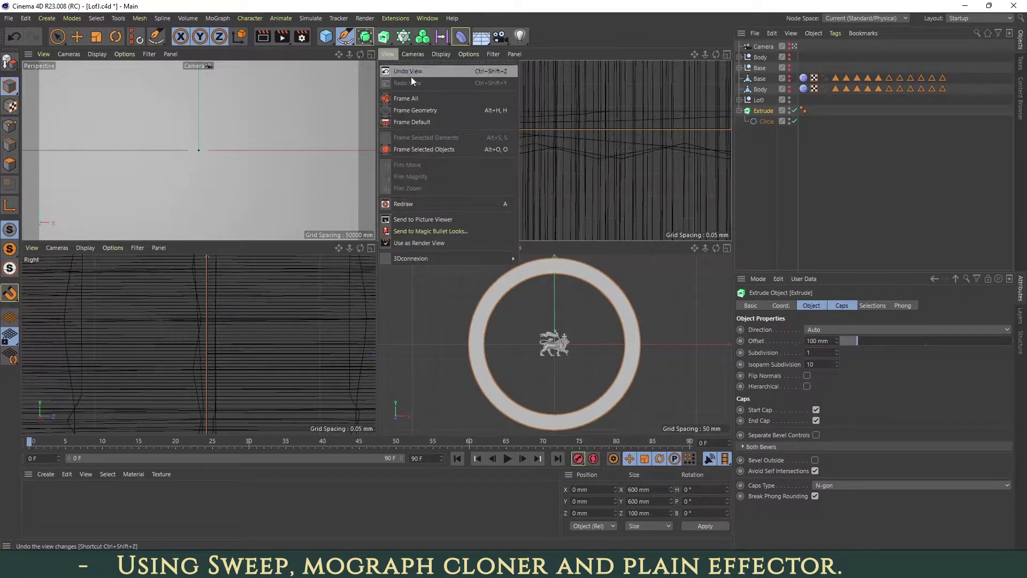
left_click(406, 108)
left_click(44, 54)
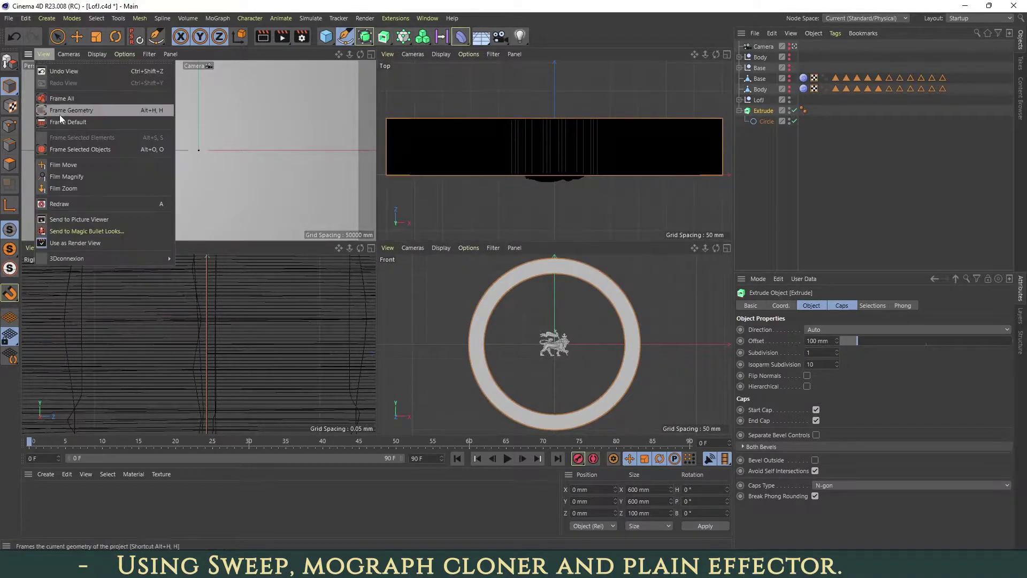
left_click(57, 113)
left_click(32, 247)
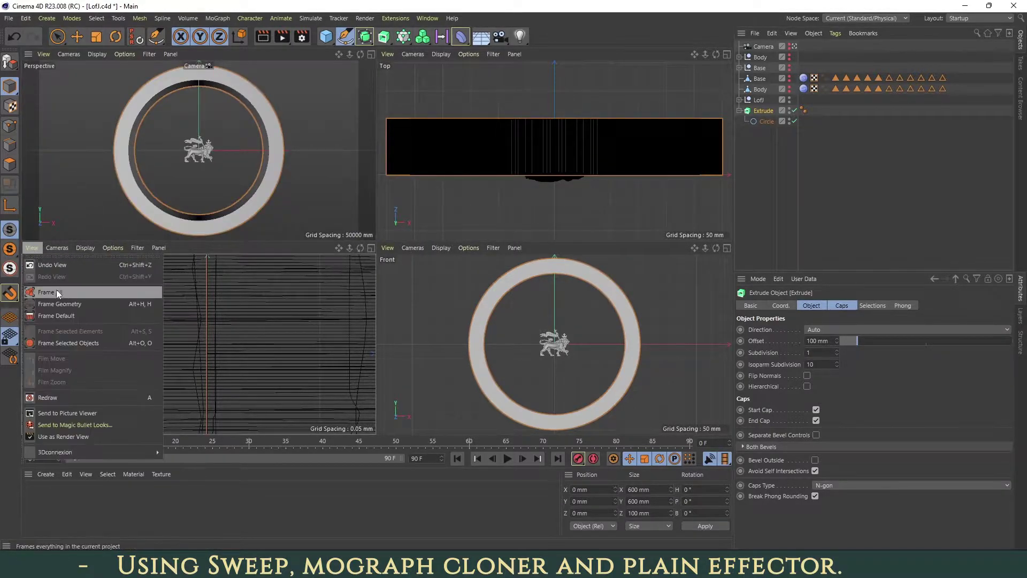
left_click(56, 303)
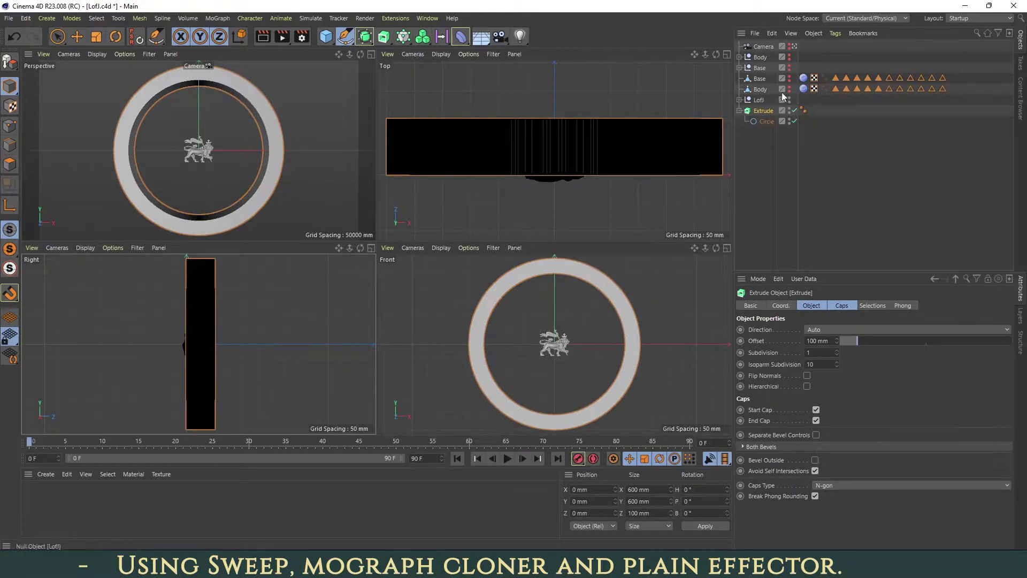
Set the ring's extrusion offset to 20 mm and enable separate bevel controls for its caps
left_click(823, 340)
type("20")
key("Return")
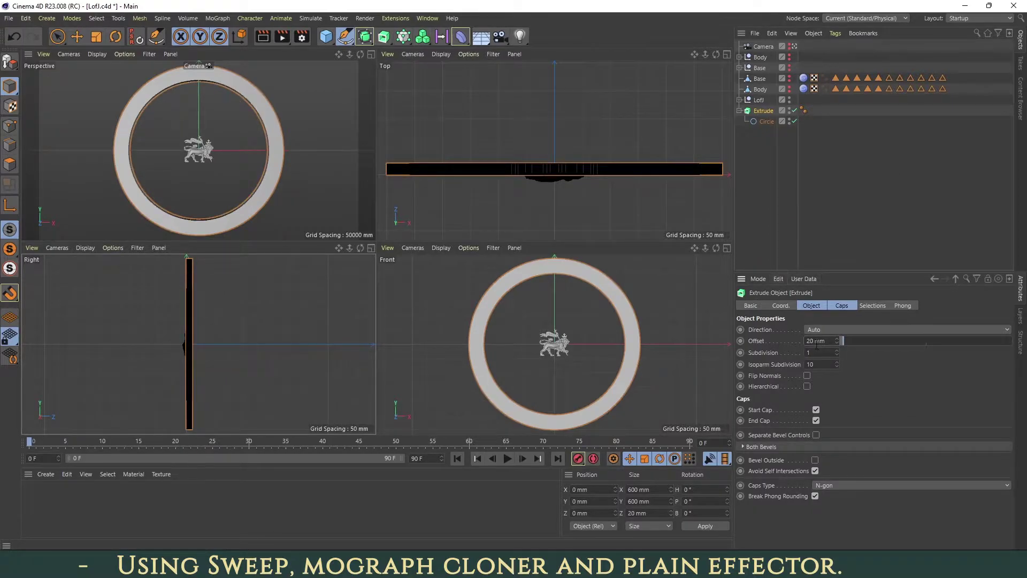
left_click(842, 306)
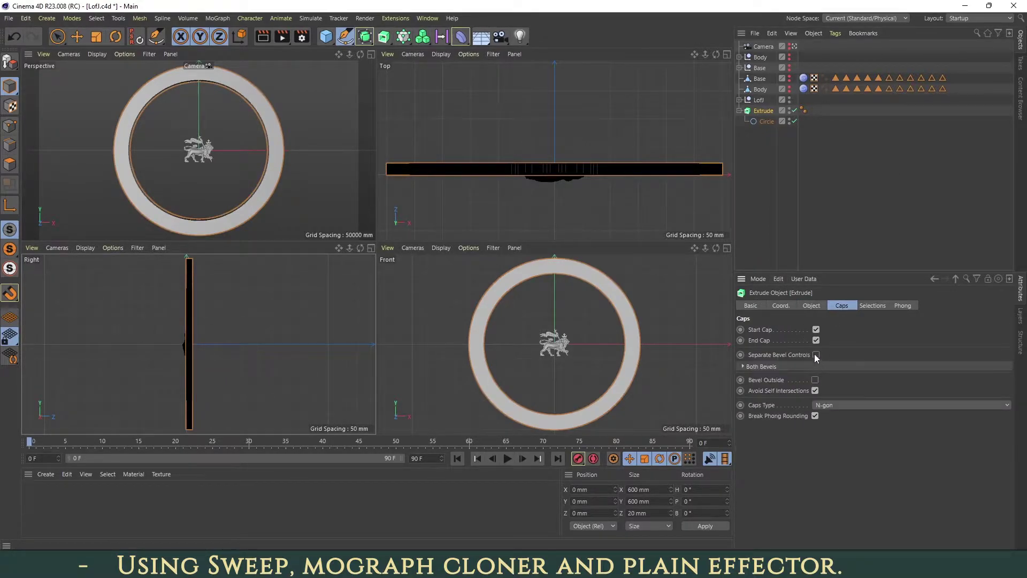
left_click(815, 355)
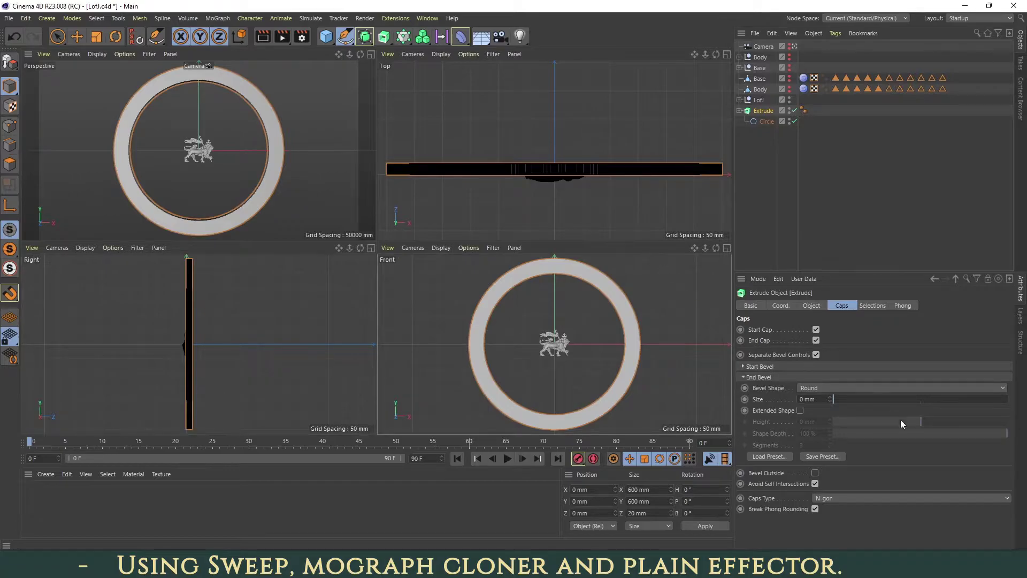
Try the Flat & Rounded bevel preset on the end bevel and reset the bevel size to 0 mm
left_click(776, 456)
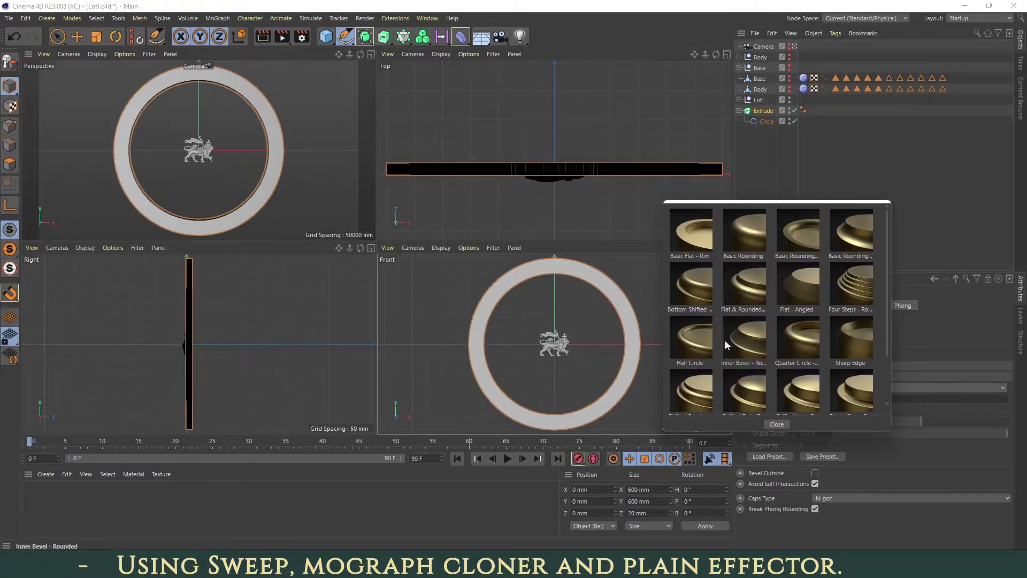
scroll(829, 364, "down", 1)
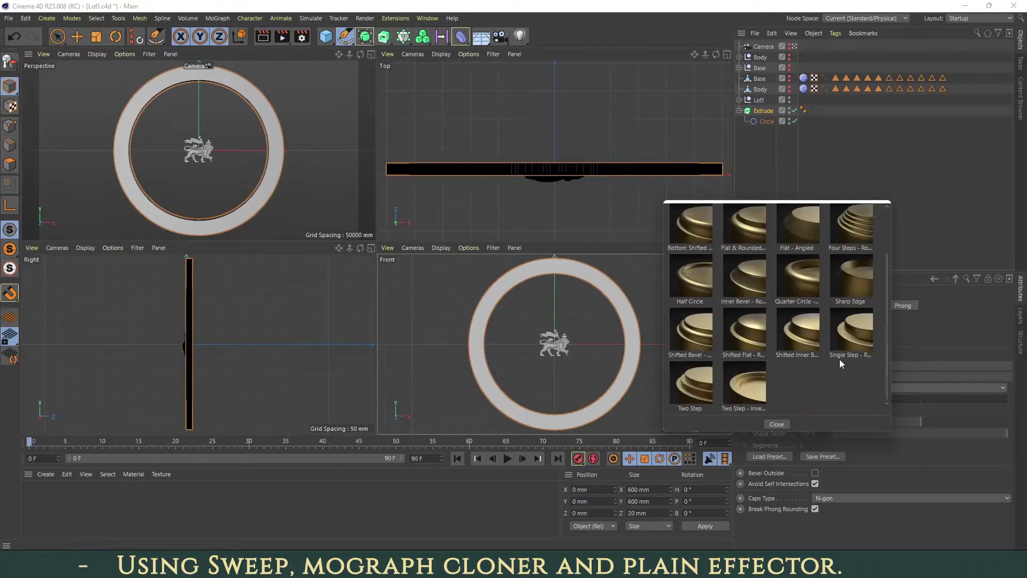
scroll(823, 291, "up", 1)
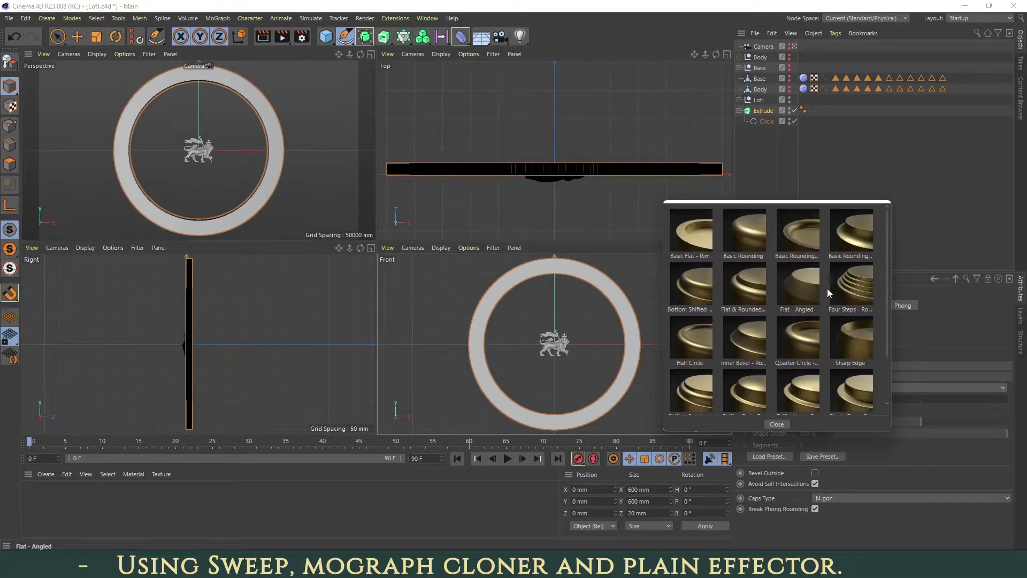
left_click(764, 287)
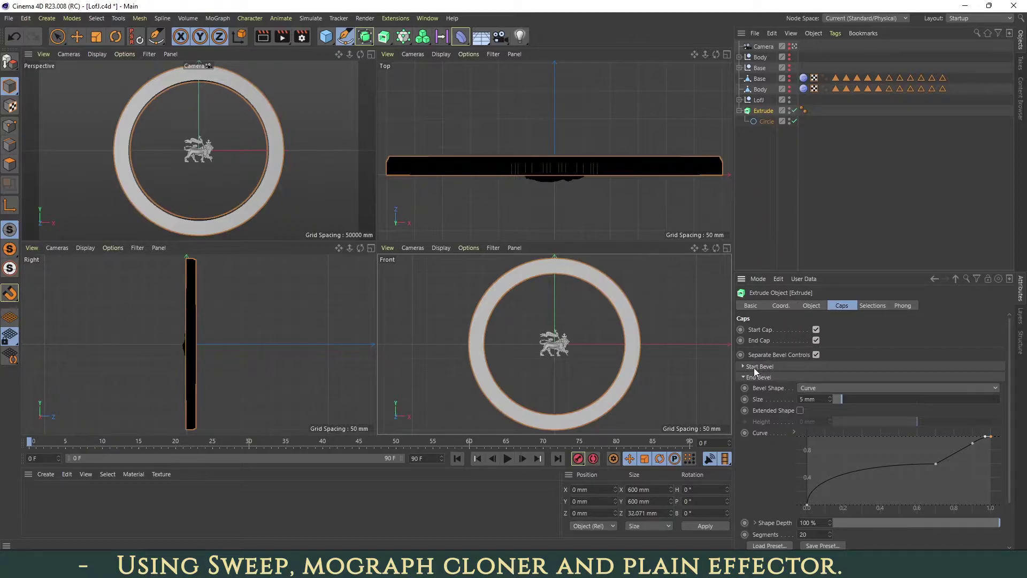
double_click(811, 398)
type("0")
key("Return")
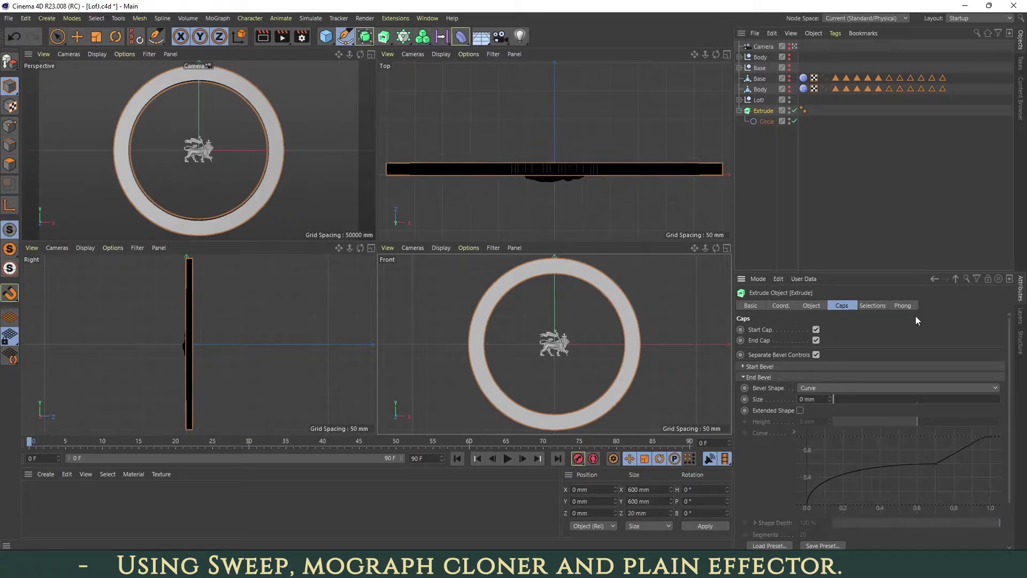
Apply the Bottom Shifted Bevel - Rounded preset to the ring's start bevel
left_click(742, 377)
left_click(741, 365)
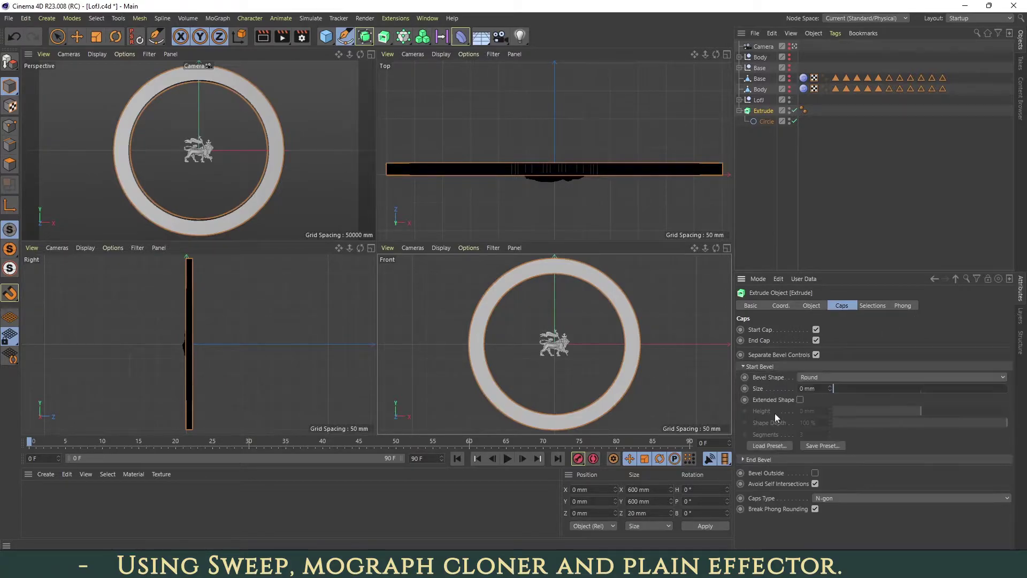
left_click(767, 445)
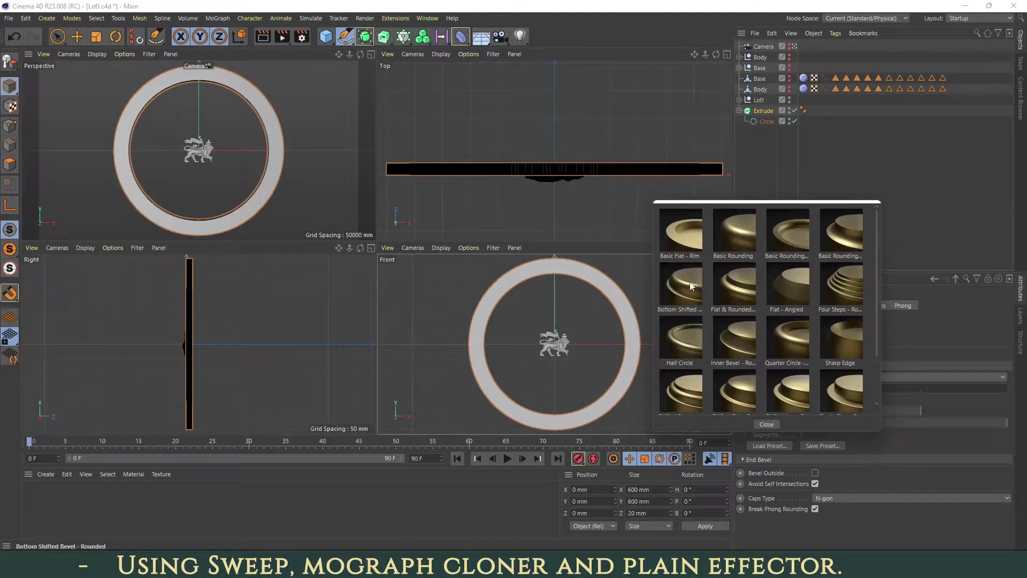
scroll(685, 328, "down", 1)
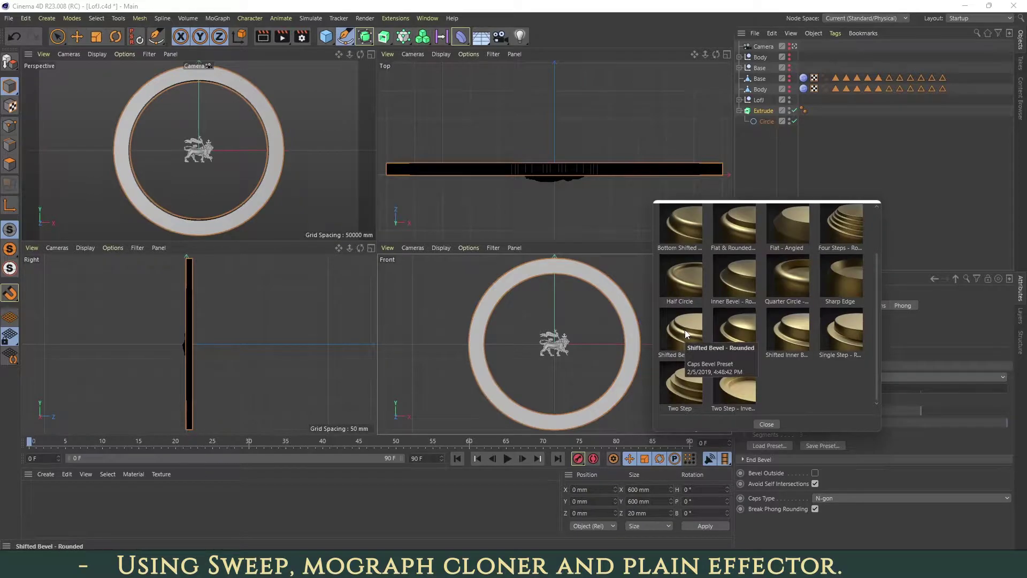
scroll(689, 323, "up", 1)
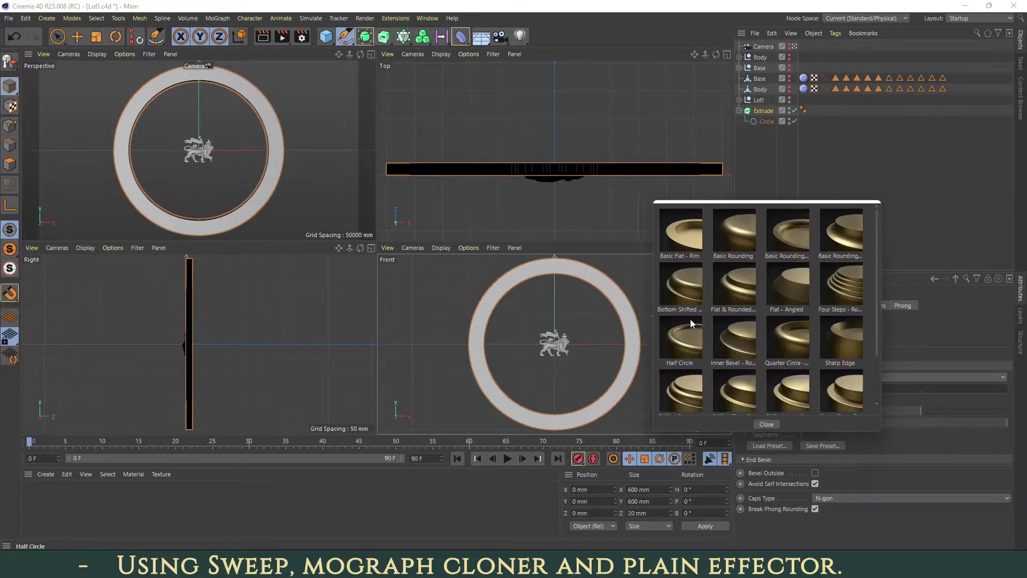
double_click(684, 280)
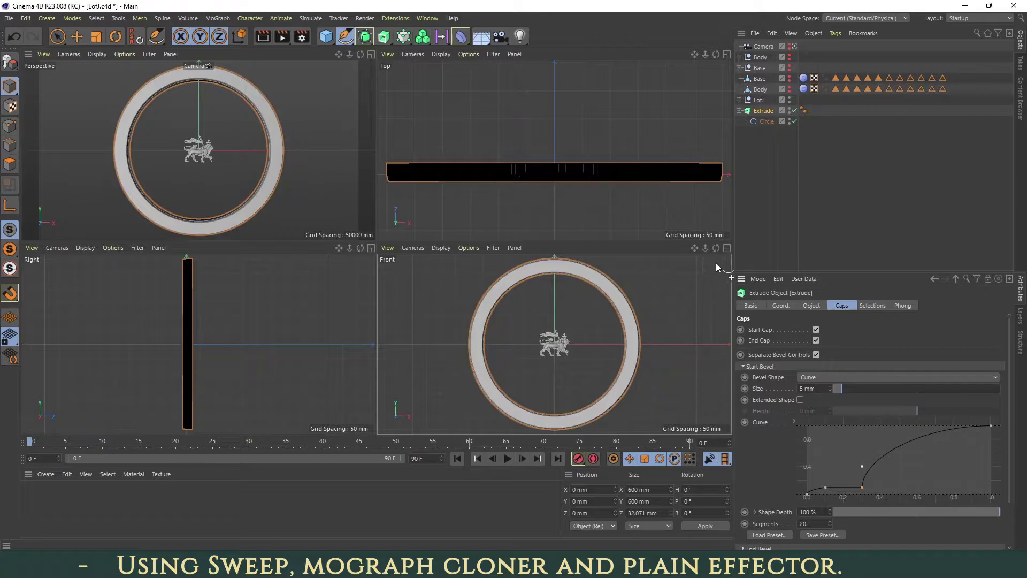
Examine the ring's bevelled edge in a full-size front view and collapse the Extrude object's hierarchy
left_click(727, 249)
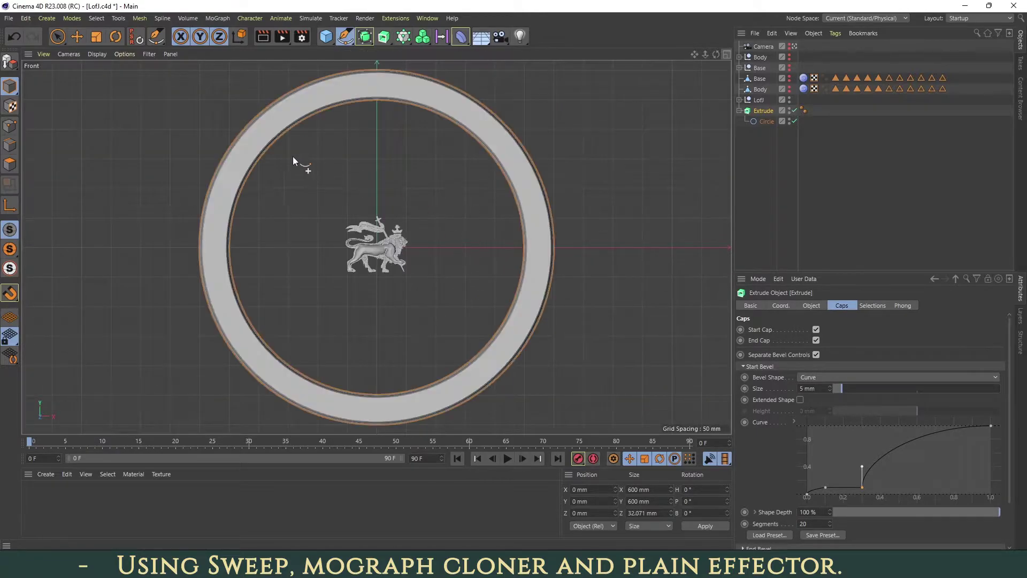
left_click(77, 37)
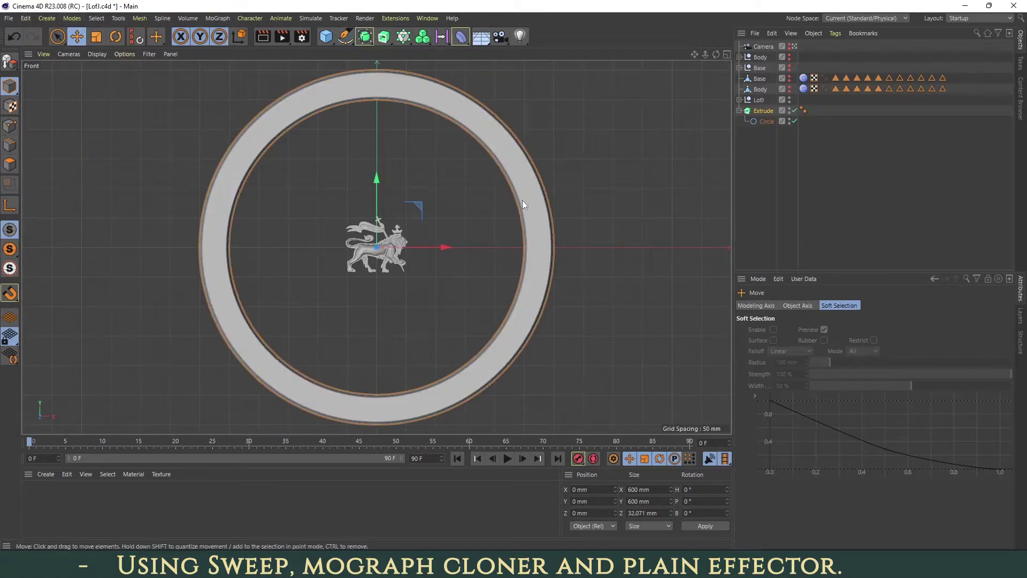
scroll(523, 201, "up", 2)
scroll(524, 204, "up", 1)
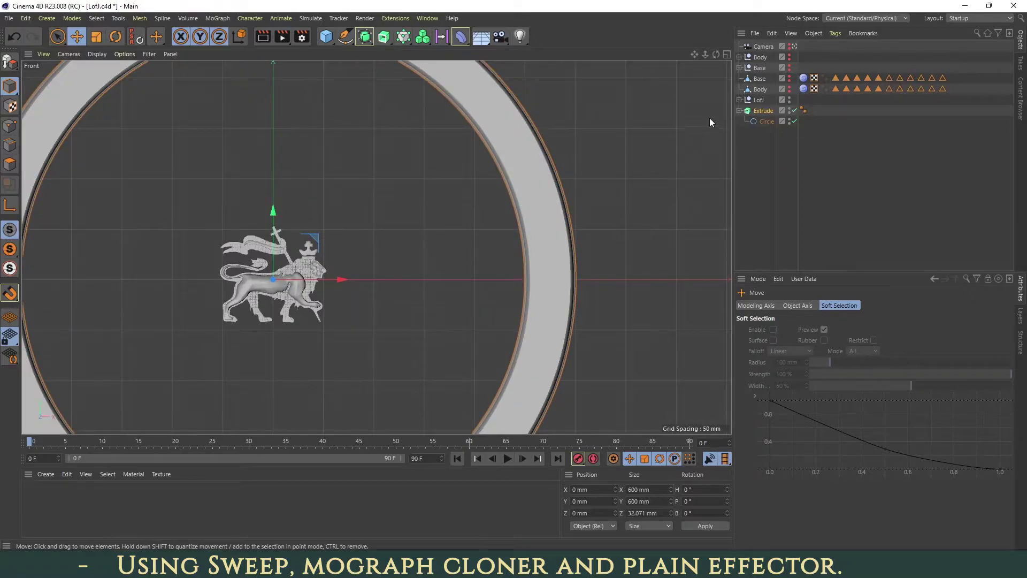
left_click(739, 110)
left_click(755, 111)
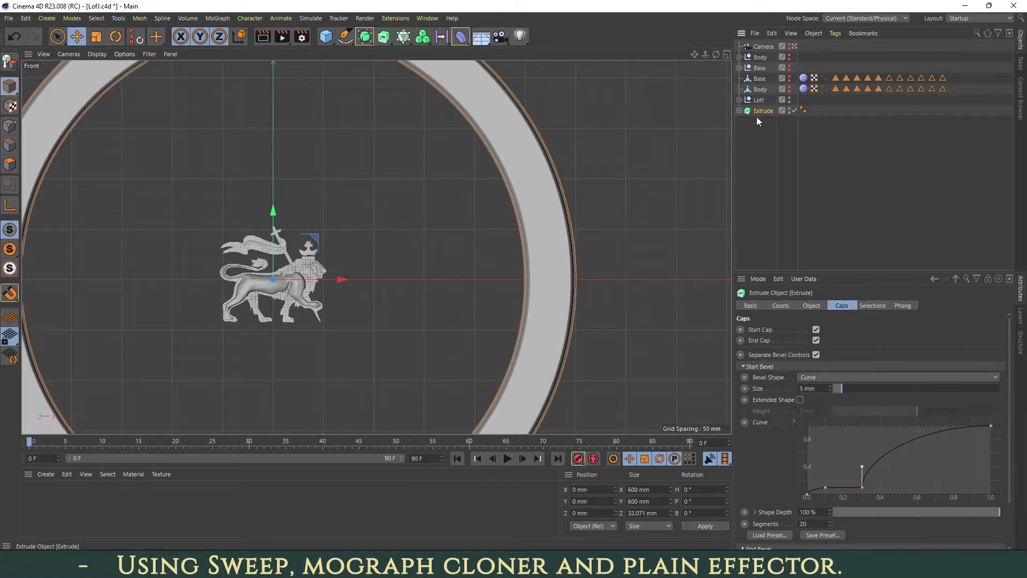
scroll(541, 207, "down", 1)
scroll(543, 207, "down", 1)
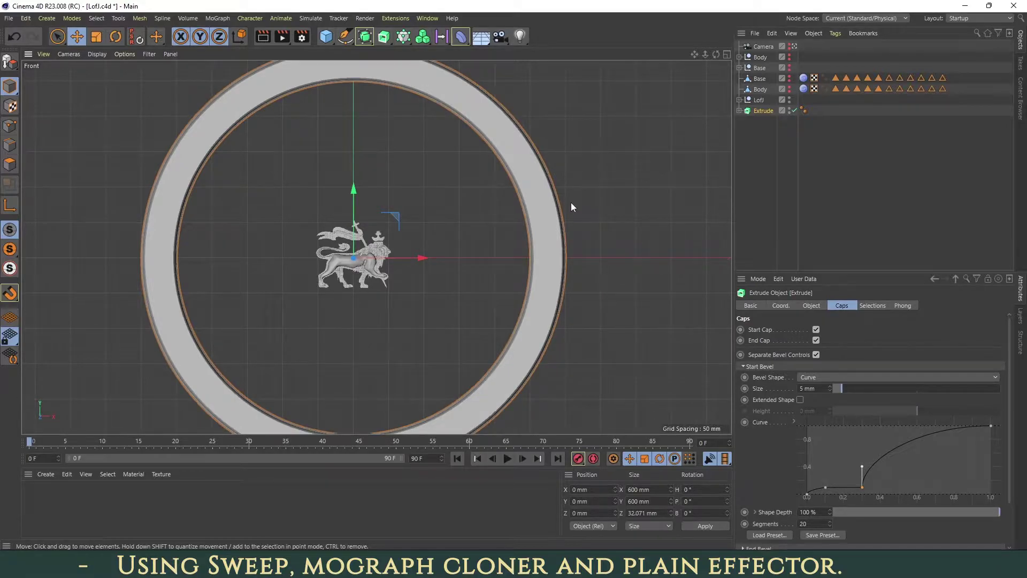
scroll(570, 202, "down", 1)
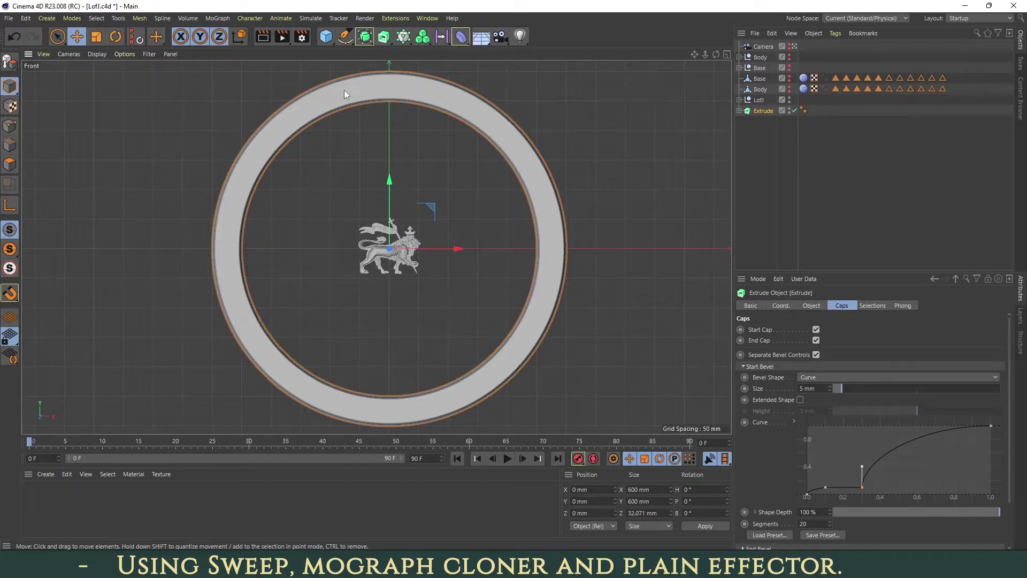
Add an n-Side spline with 2 sides and a 5 mm radius, and move it to about X 264 mm on the ring
left_click(351, 41)
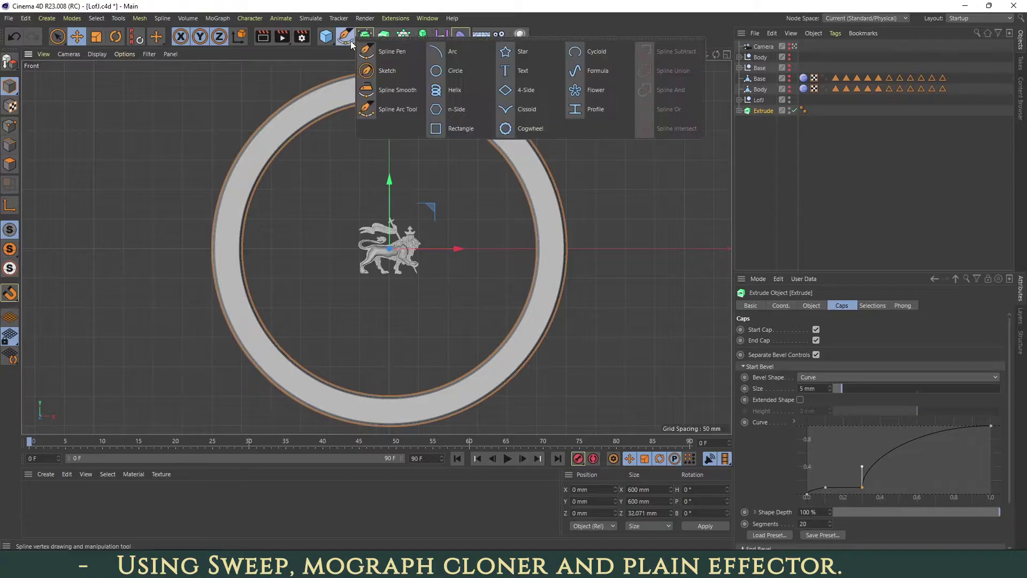
left_click(464, 107)
left_click(823, 341)
scroll(823, 341, "down", 4)
key("shift+Tab")
key("Return")
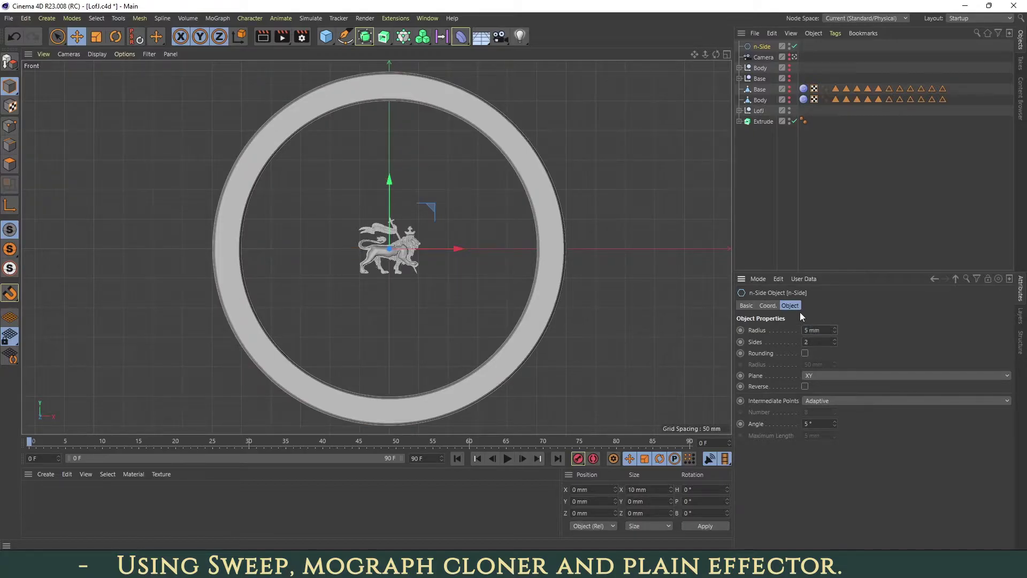
left_click_drag(458, 249, 607, 261)
left_click(726, 54)
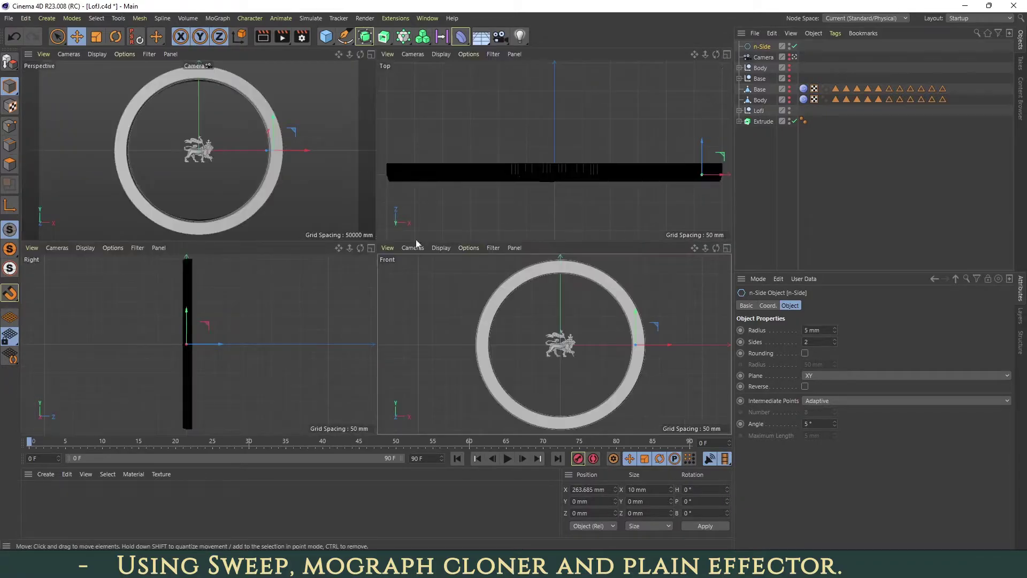
Move the n-Side spline to the ring's front face and set its Z position to -12.5 mm
right_click_drag(189, 345, 238, 346, "alt")
left_click_drag(238, 346, 199, 346)
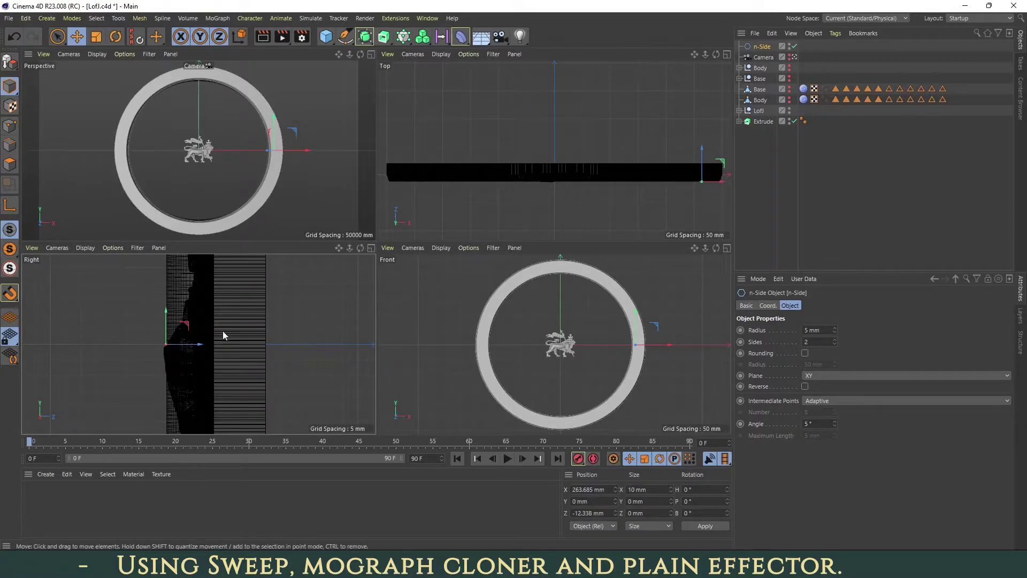
scroll(174, 342, "up", 8)
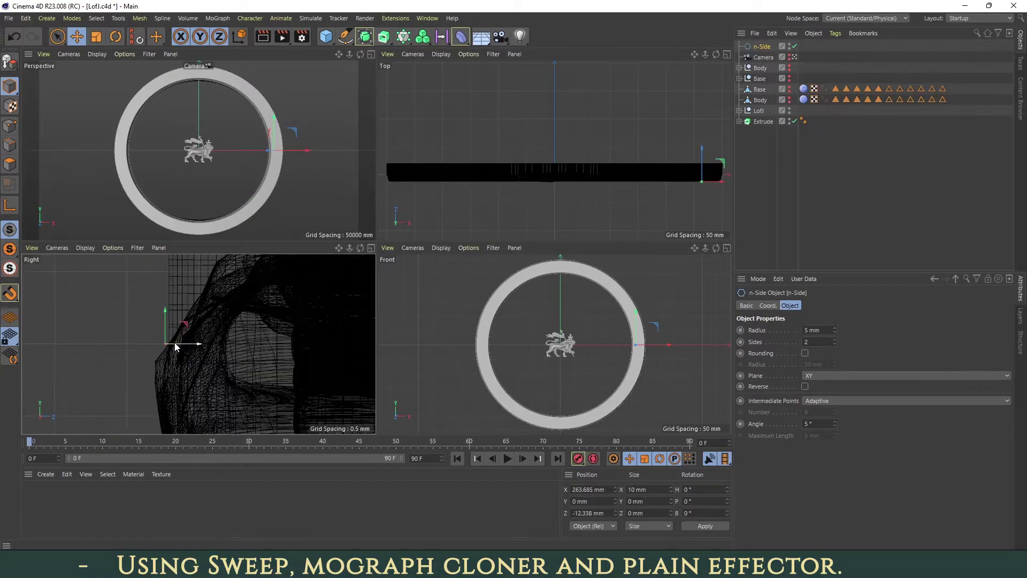
scroll(176, 347, "up", 2)
left_click_drag(186, 346, 191, 347)
left_click(767, 305)
double_click(770, 353)
type("-12")
key("Return")
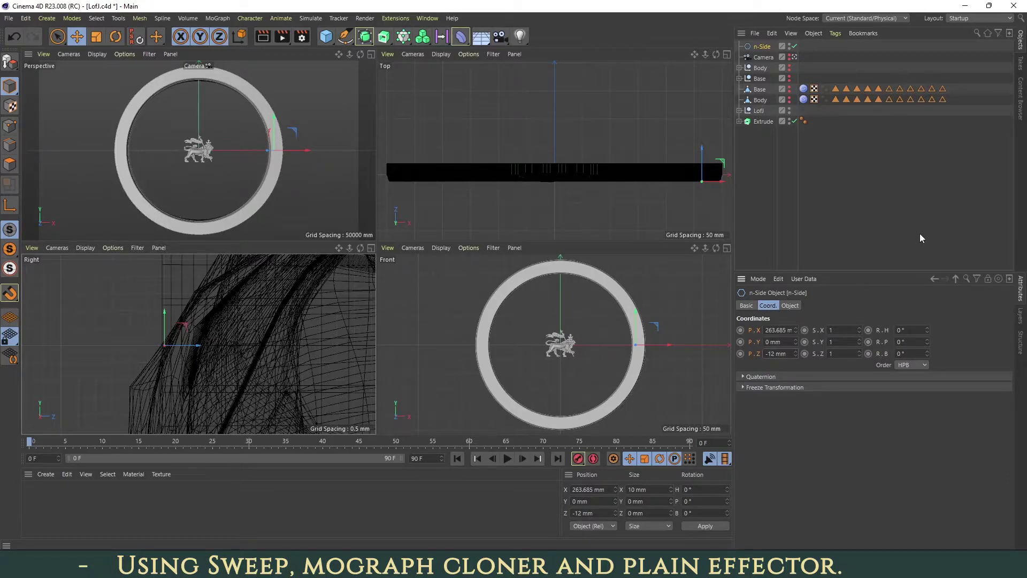
left_click(797, 352)
key("ctrl+a")
type("-12.5")
key("Return")
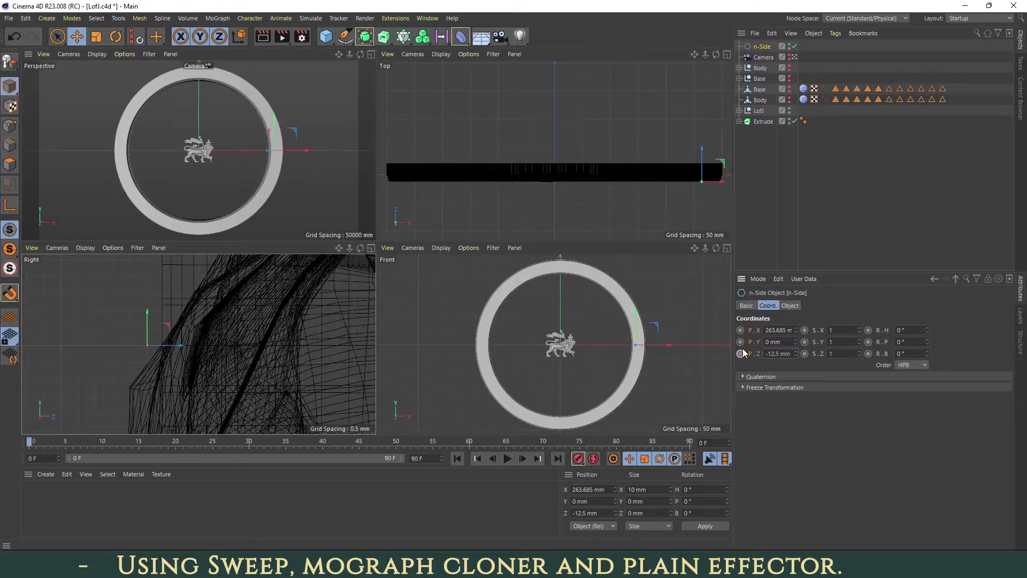
Shift the n-Side spline outward across the ring's band and reorder it below the Extrude object in the hierarchy
left_click(726, 247)
scroll(554, 246, "up", 8)
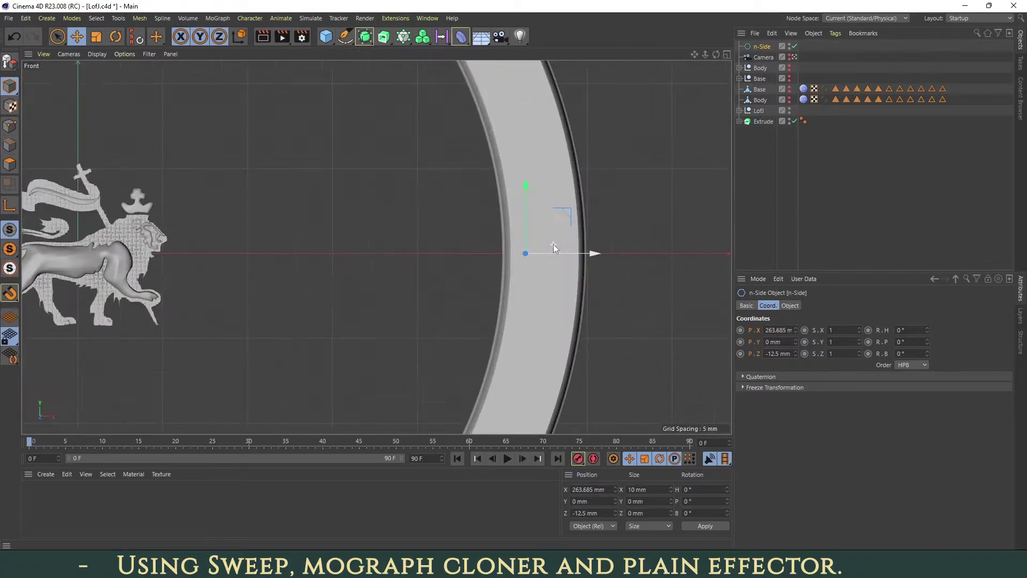
left_click(791, 306)
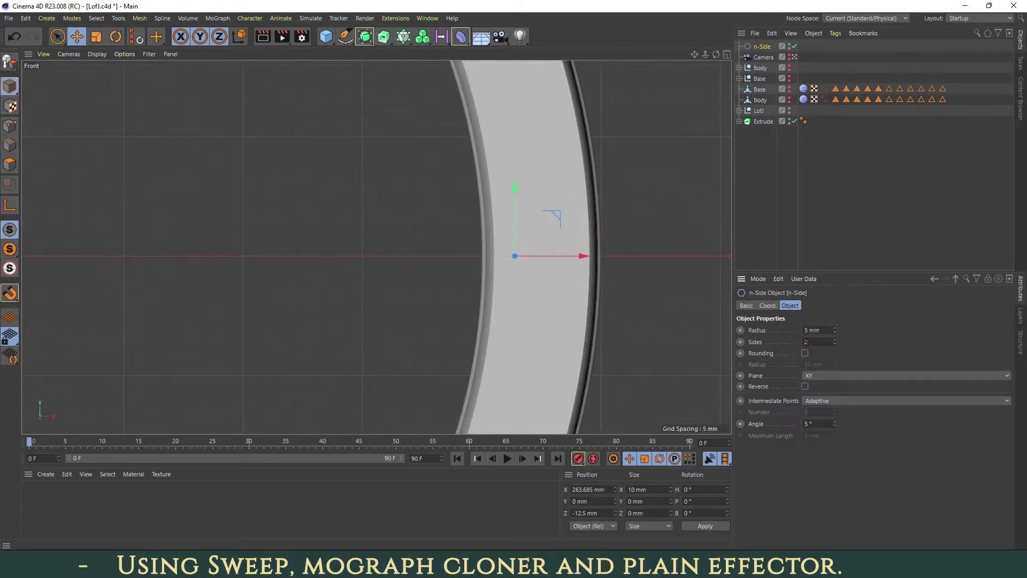
scroll(820, 330, "up", 2)
scroll(822, 330, "up", 2)
left_click_drag(583, 254, 600, 257)
left_click(752, 213)
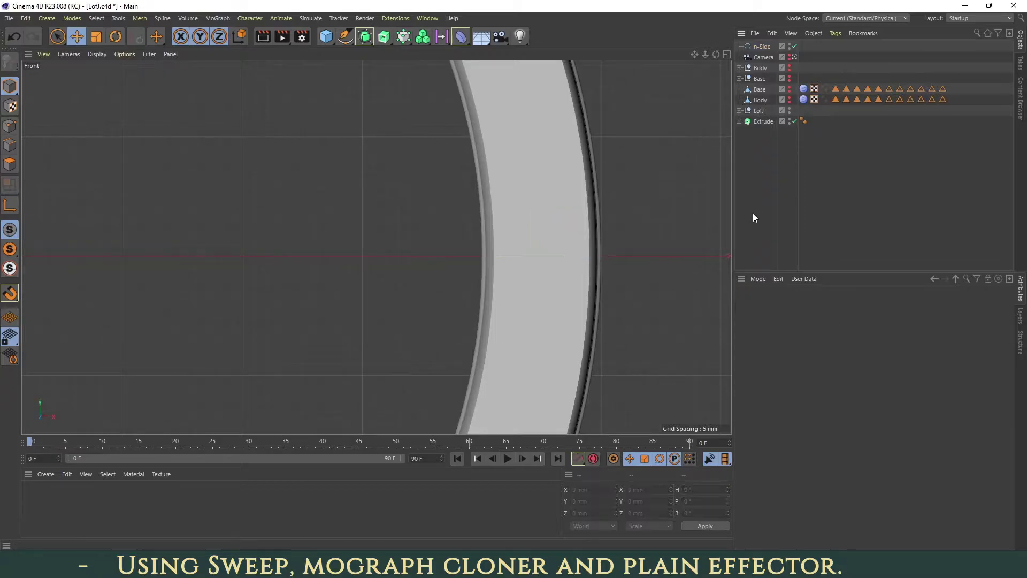
left_click_drag(759, 43, 759, 132)
Move the n-Side spline to about X 274 mm and set its radius to 15 mm
left_click_drag(598, 258, 609, 259)
left_click(818, 330)
type("15")
key("Return")
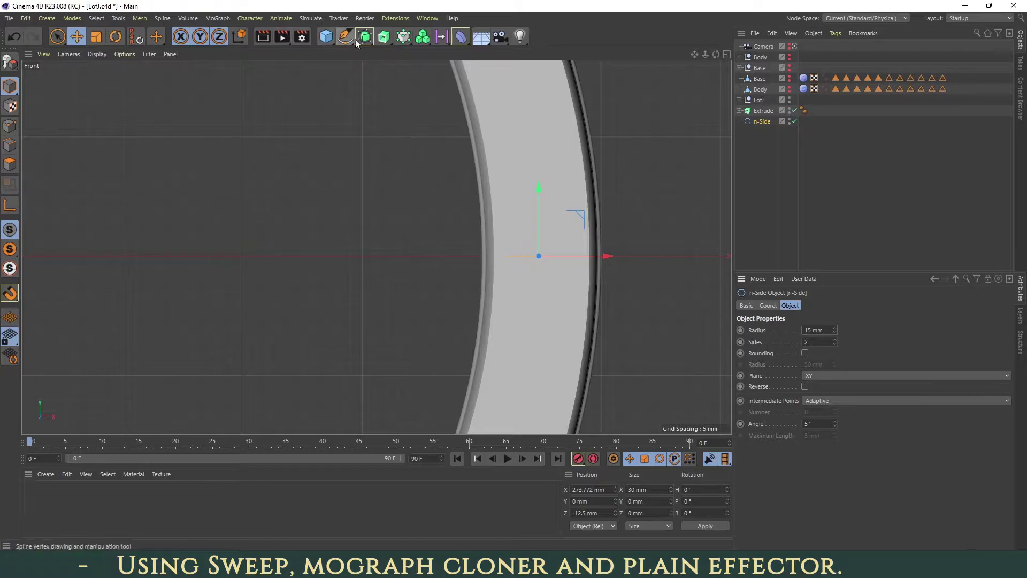
Wrap the n-Side spline in a Sweep and nest a new Circle spline with a 0.1 mm radius above it as the profile
left_click(385, 38)
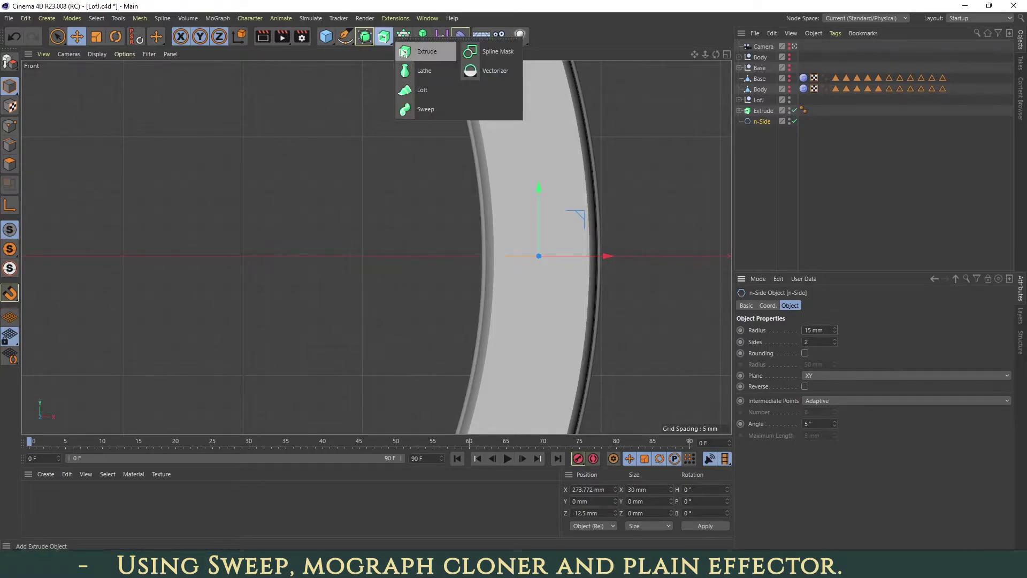
left_click(419, 110)
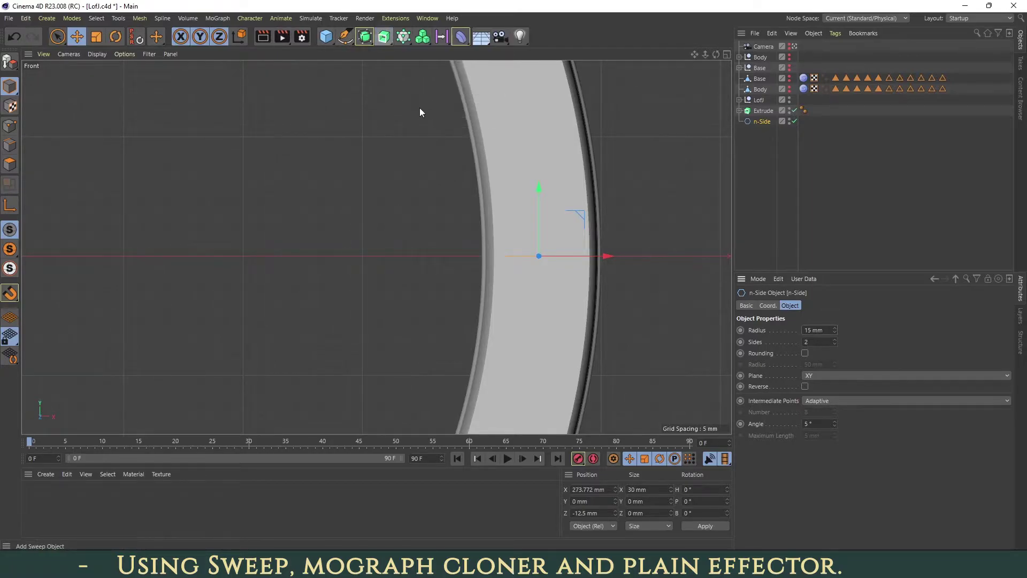
left_click(345, 37)
left_click(451, 72)
left_click_drag(829, 355, 774, 355)
key("Return")
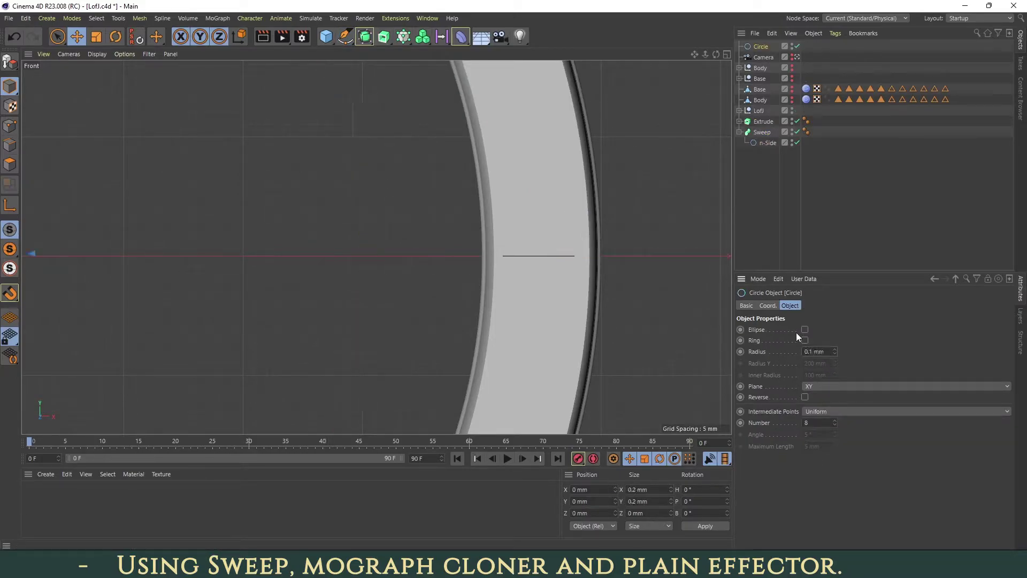
left_click_drag(764, 48, 775, 137)
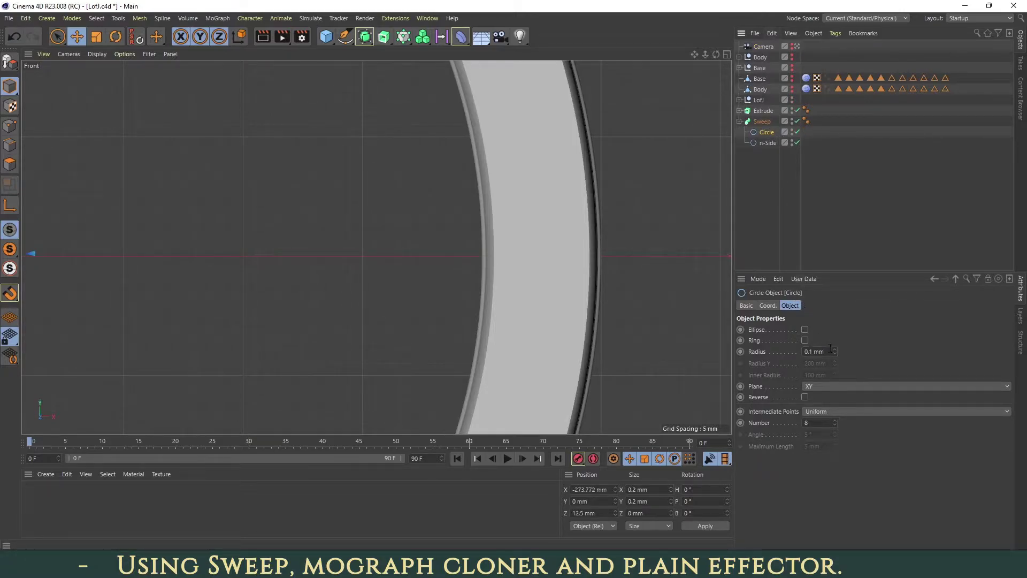
Set the radius of the Sweep's Circle profile to 3 mm
left_click(802, 352)
type("5")
key("Return")
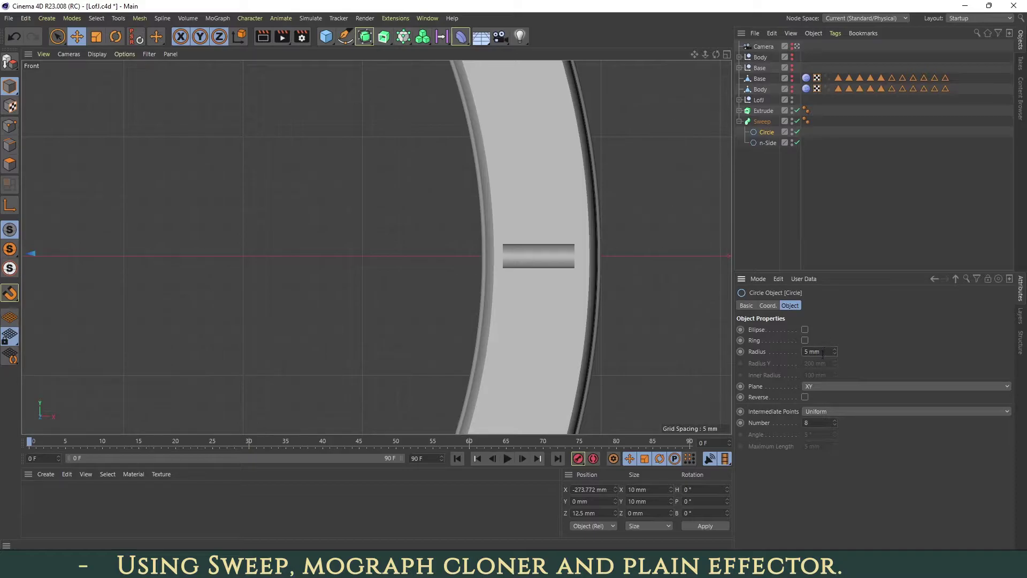
scroll(824, 354, "down", 2)
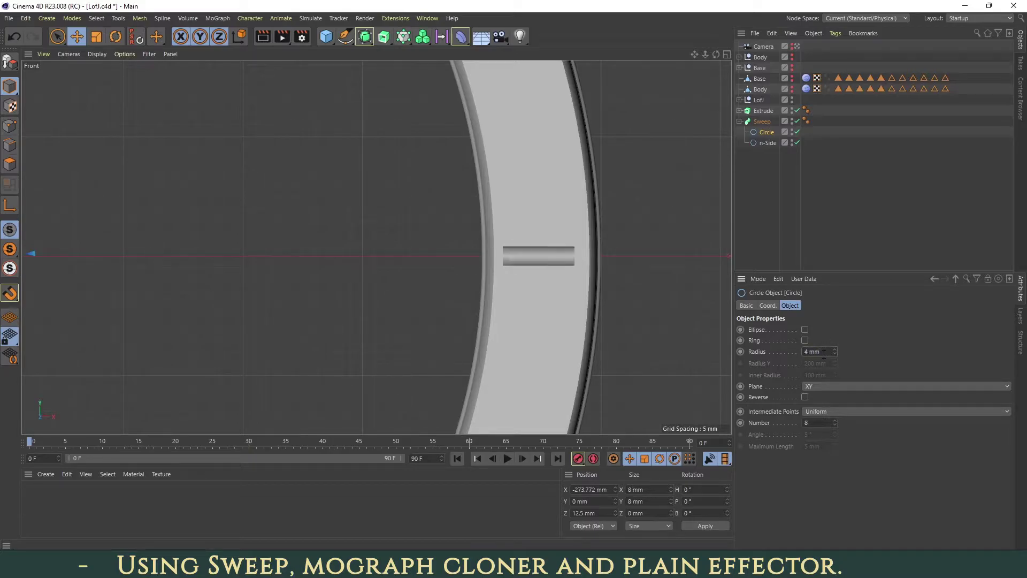
Lengthen the n-Side spline to a 17 mm radius and set its X position to 2.5 mm
left_click(764, 142)
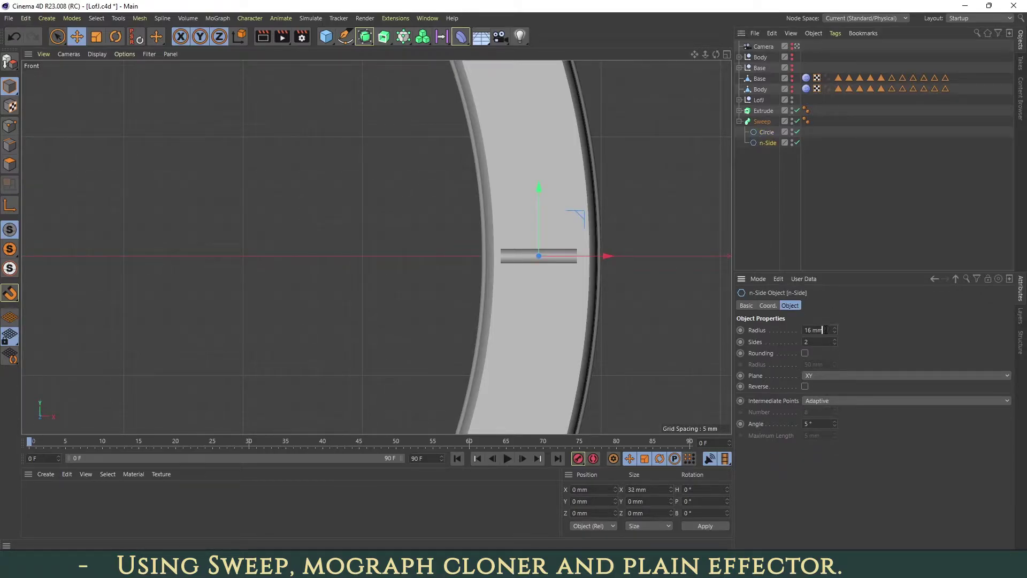
left_click_drag(609, 255, 615, 256)
left_click(766, 306)
double_click(777, 330)
type("2.5")
key("Return")
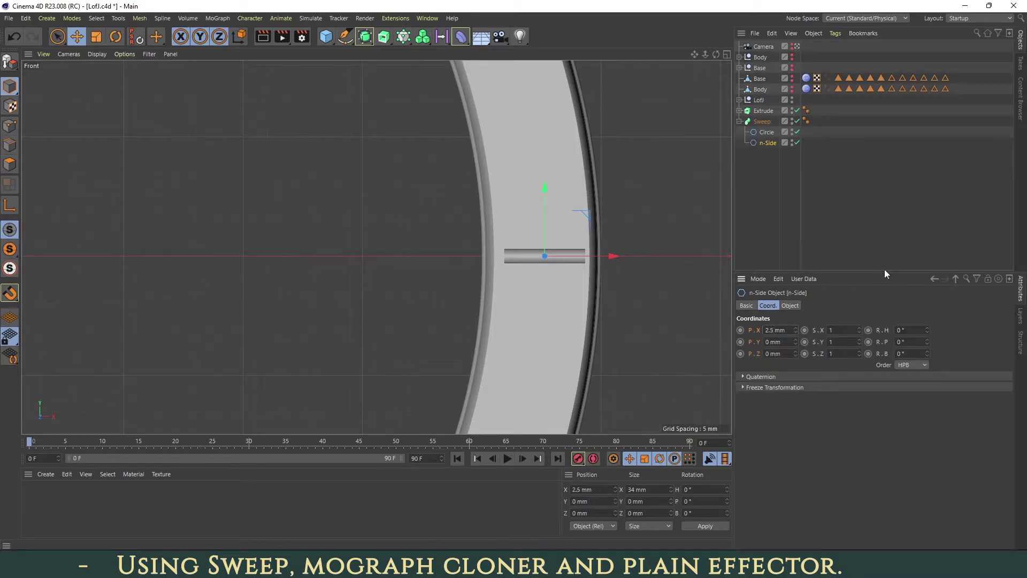
Set the n-Side spline's radius to 15 mm and collapse the Sweep's hierarchy
left_click(790, 306)
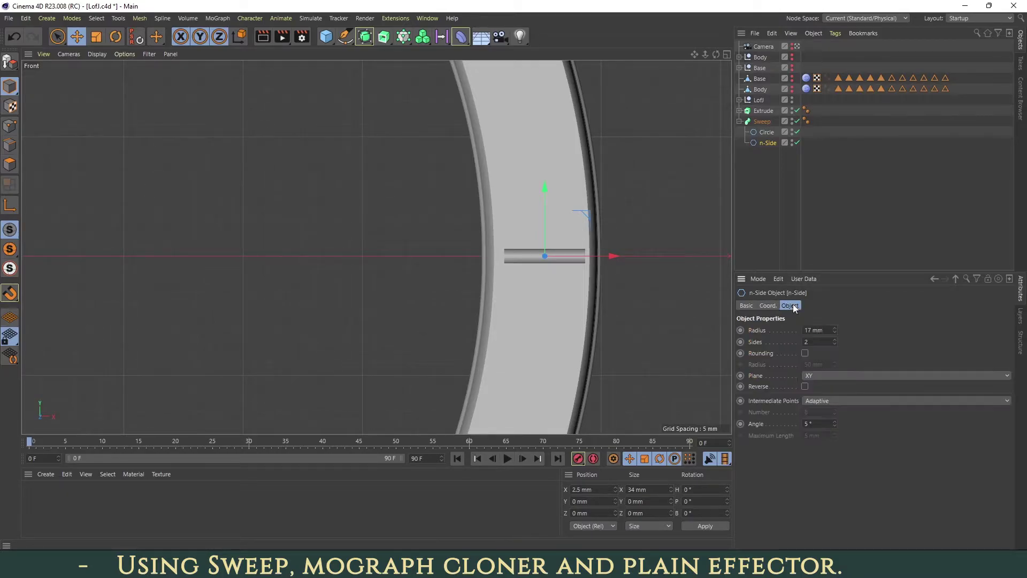
double_click(826, 331)
type("20")
key("Return")
double_click(789, 328)
key("Return")
left_click(739, 121)
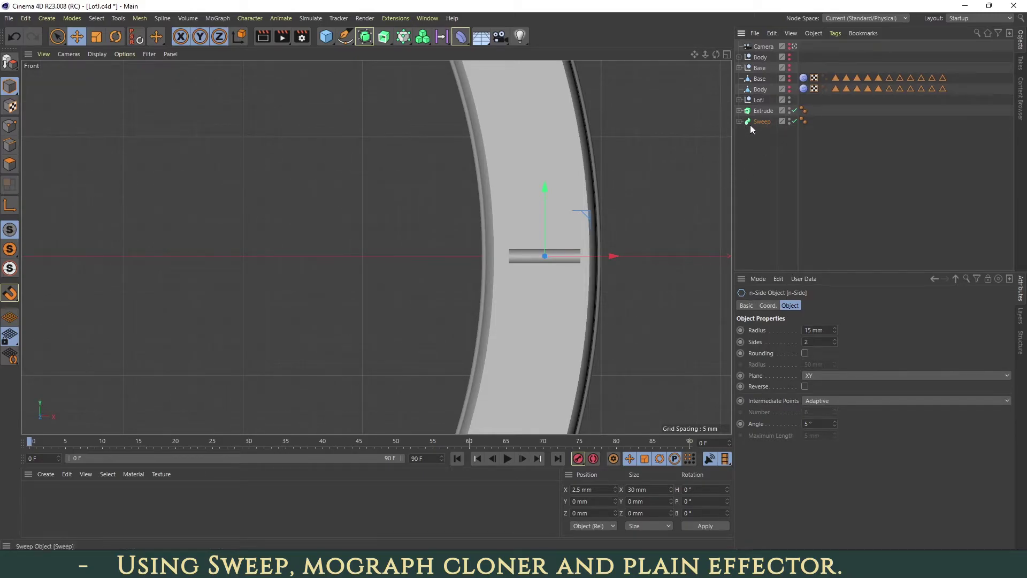
Place the Sweep inside a MoGraph Cloner and set it to Radial mode on the XY plane
left_click(756, 121)
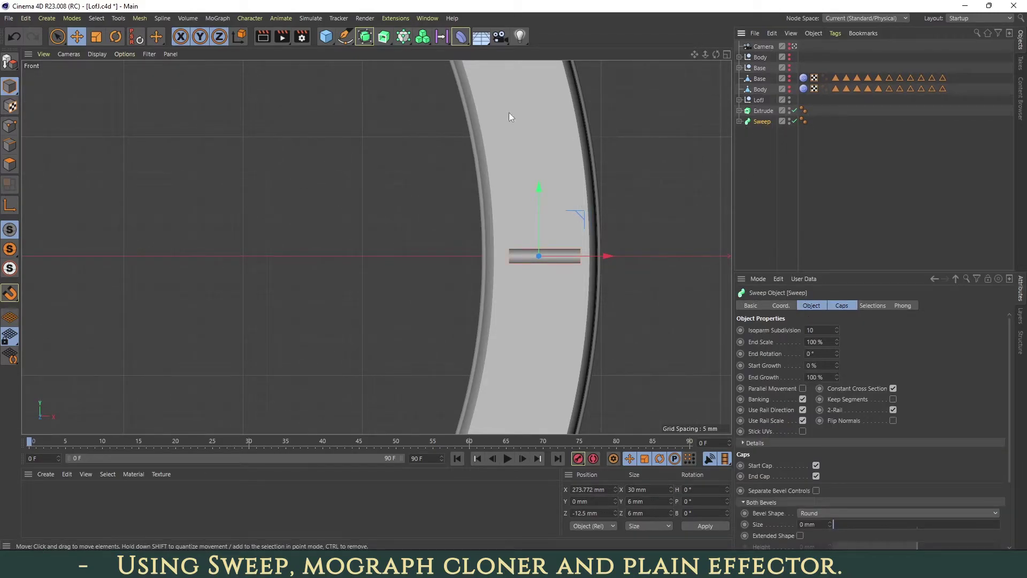
left_click_drag(402, 37, 434, 52)
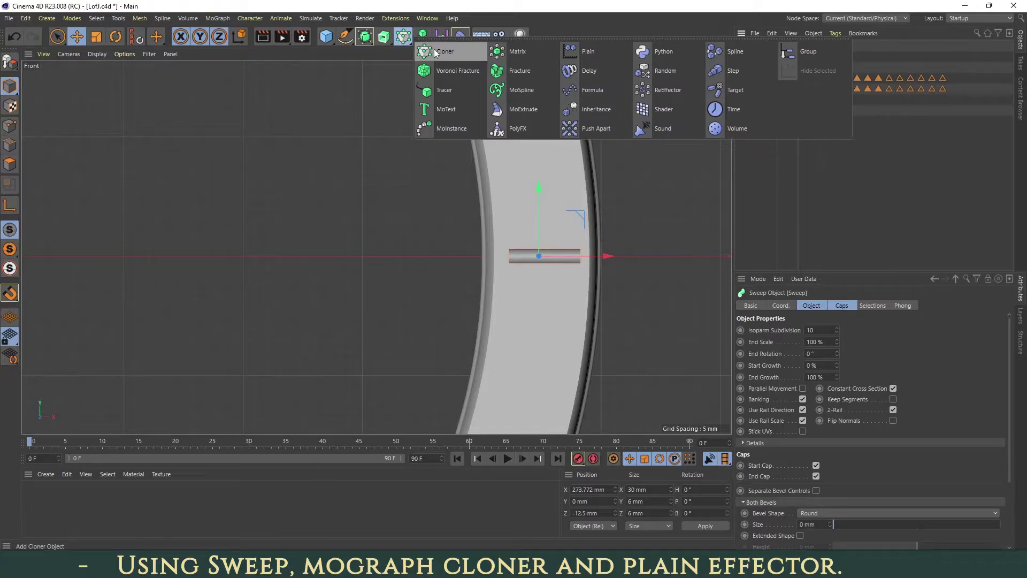
left_click(435, 51, "alt")
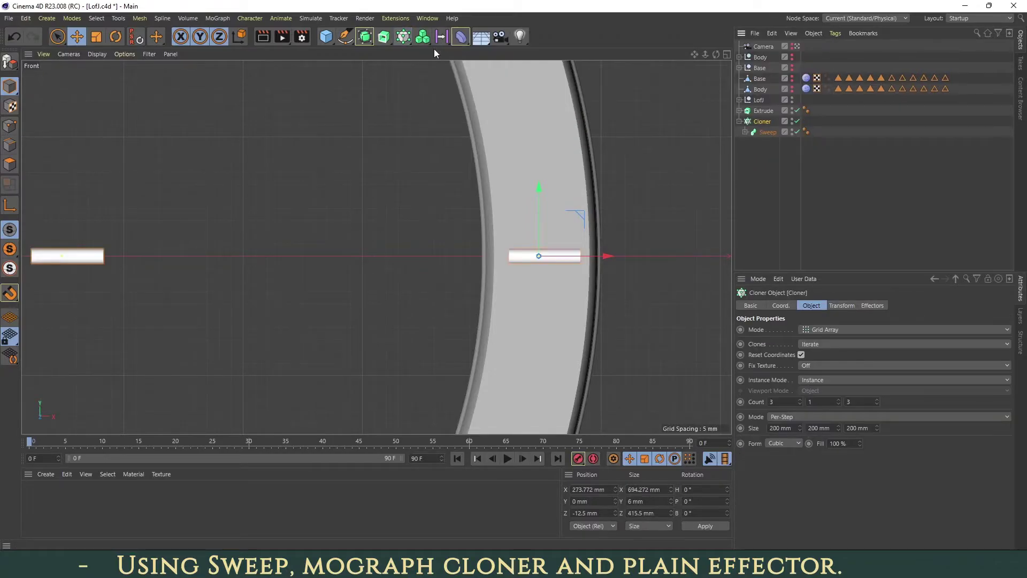
left_click(824, 336)
left_click(825, 363)
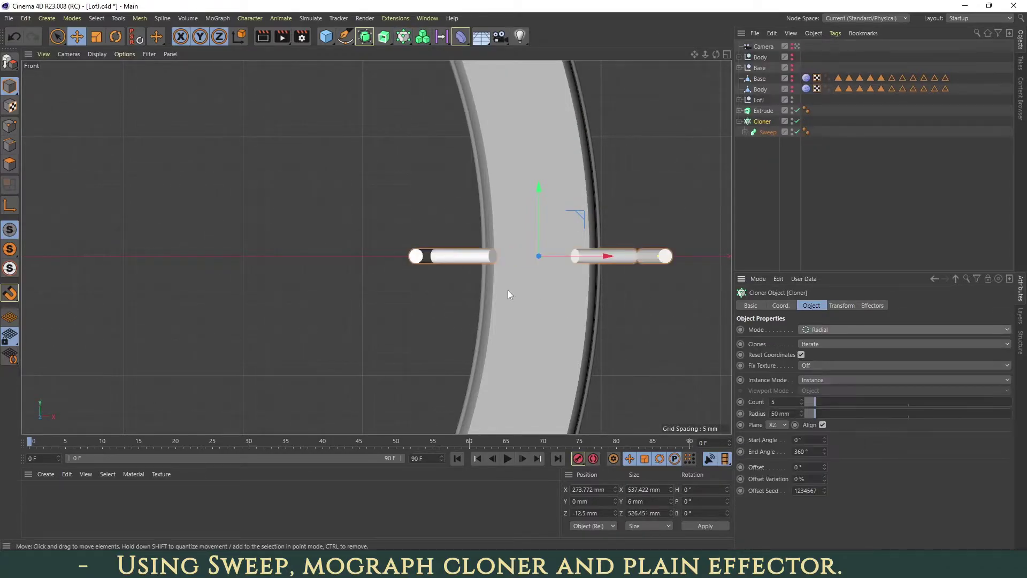
left_click(778, 424)
left_click(778, 424)
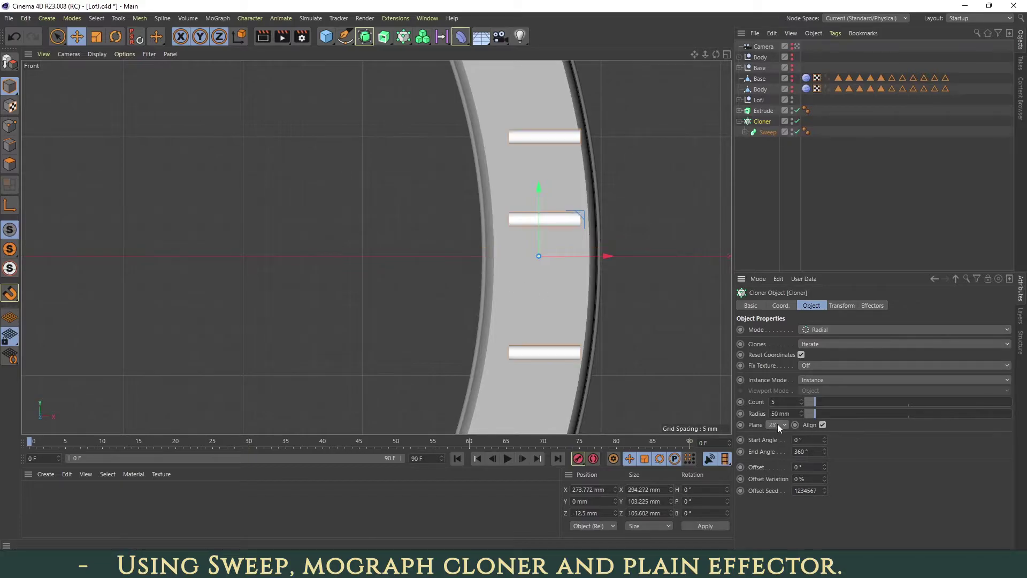
left_click(777, 424)
left_click(777, 423)
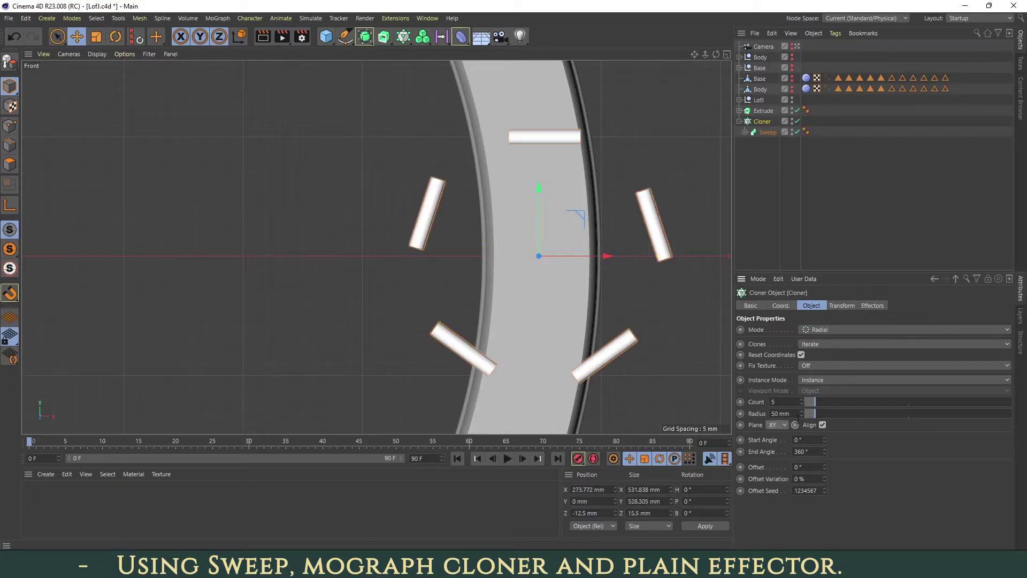
Set the Cloner's count to 60 and enlarge its radius to about 259 mm
left_click(786, 402)
type("60")
key("Return")
mouse_move(816, 414)
left_mouse_down()
mouse_move(839, 414)
mouse_move(811, 412)
left_mouse_up()
scroll(468, 290, "down", 6)
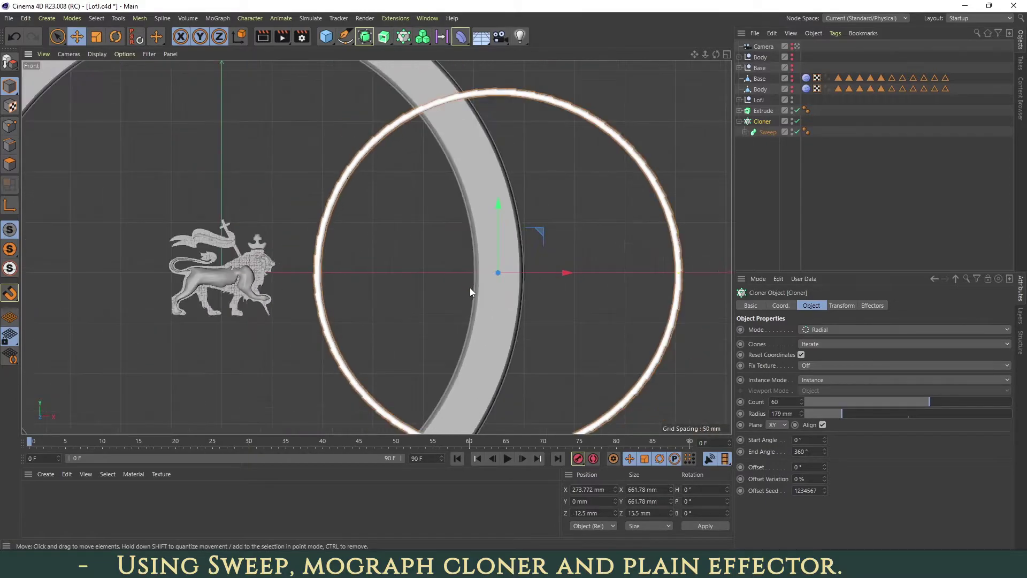
left_click_drag(842, 412, 858, 414)
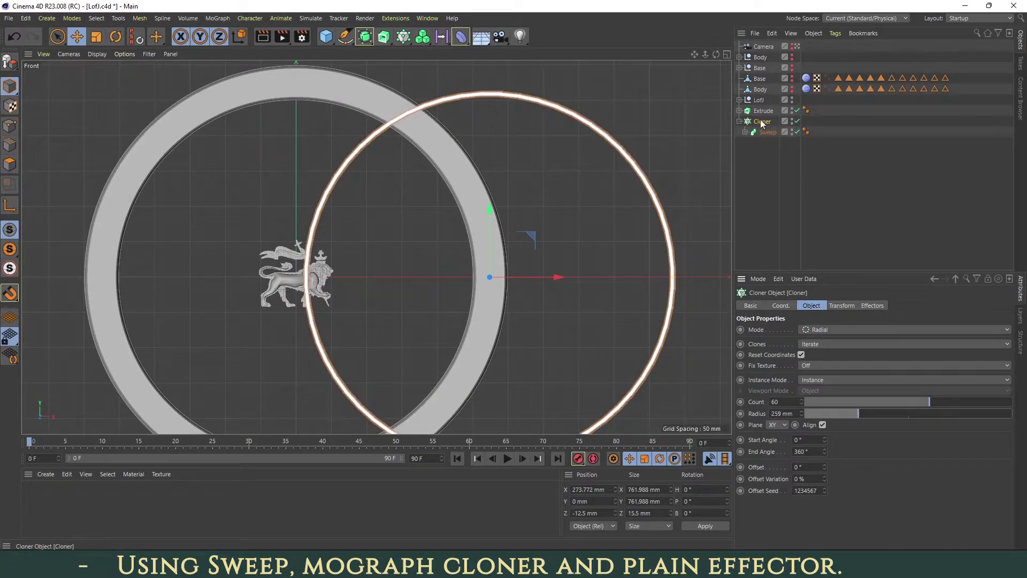
Check the dimensions of the ring's Circle spline and set the Cloner's radius to 250 mm
left_click(745, 132)
left_click(772, 143)
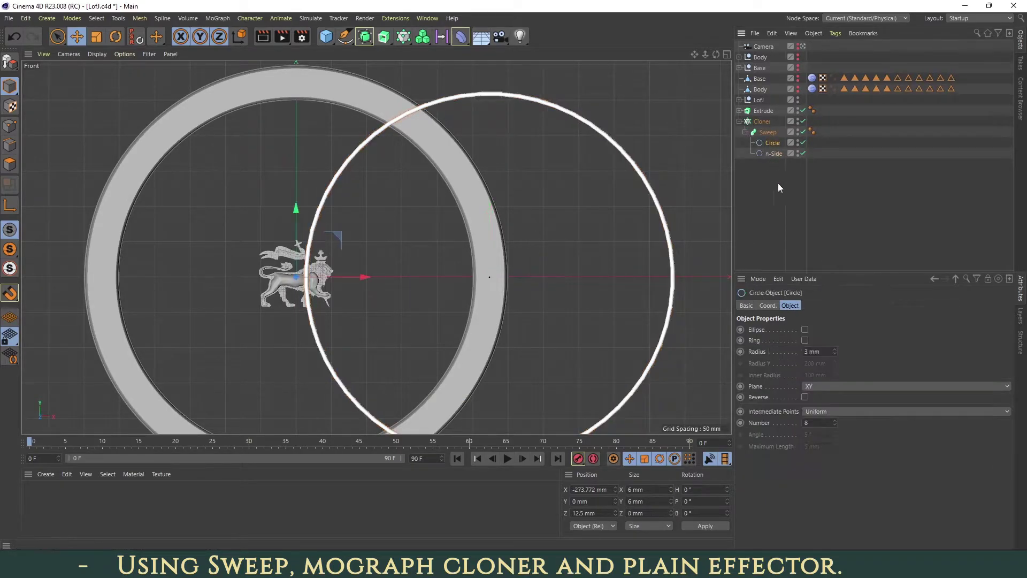
left_click(739, 111)
left_click(766, 121)
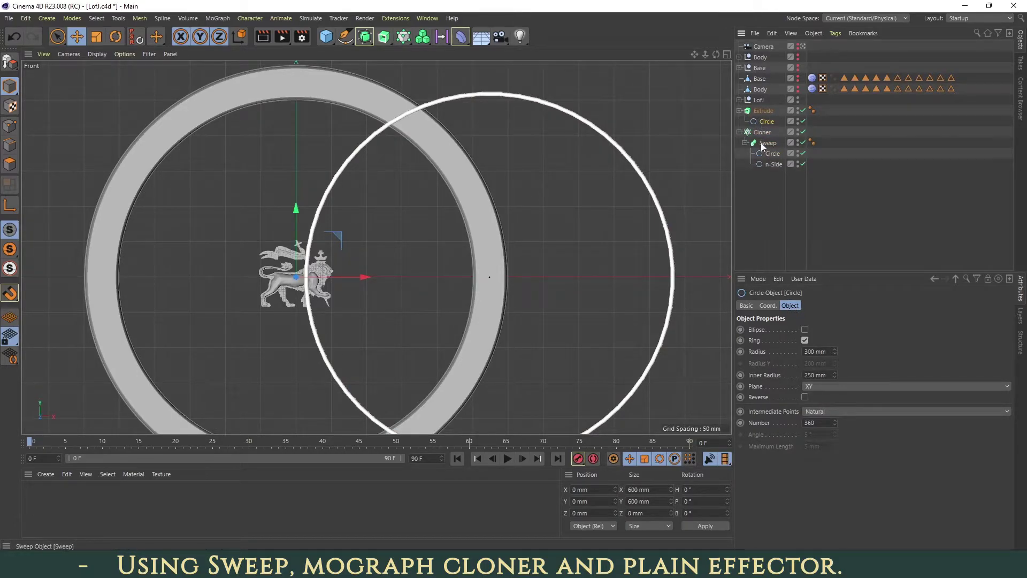
left_click(762, 132)
left_click(790, 413)
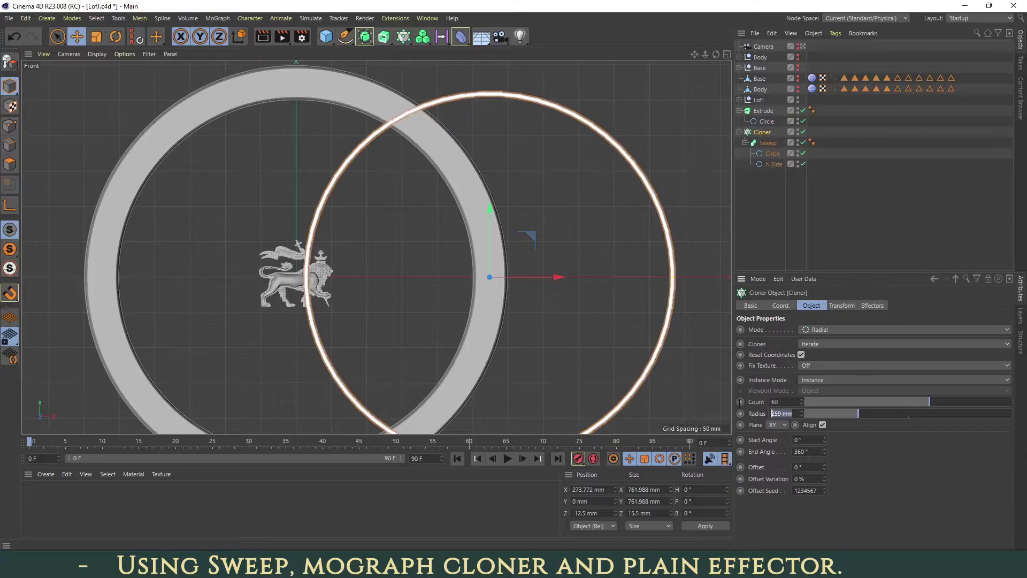
type("250")
key("Return")
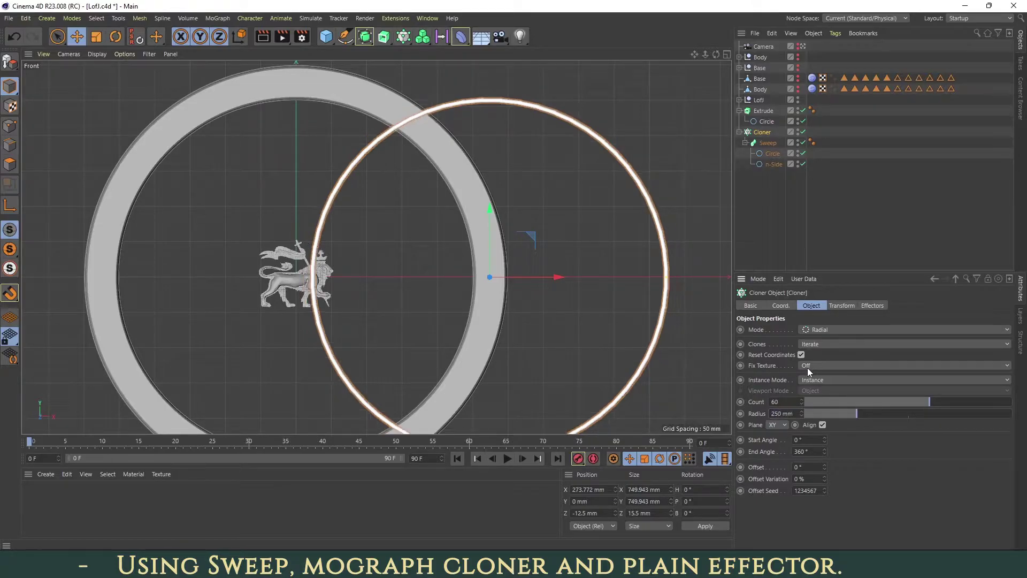
Centre the Cloner on the ring by setting its X and Z positions to 0 mm
left_click(780, 305)
double_click(775, 330)
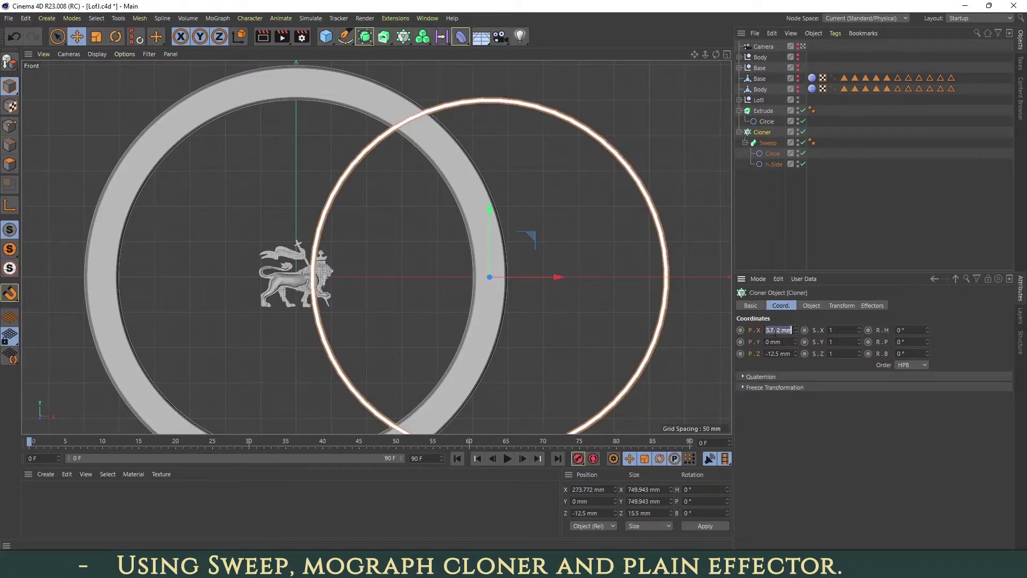
type("0")
key("Return")
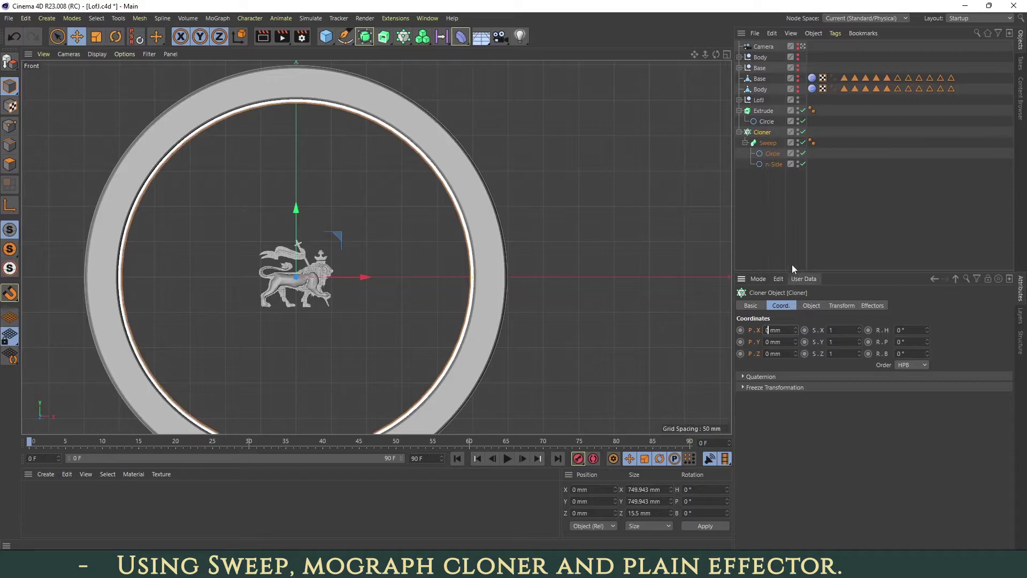
Set the Cloner's radius to 265 mm and its Z position to -13 mm
left_click(811, 306)
left_click_drag(797, 415, 787, 389)
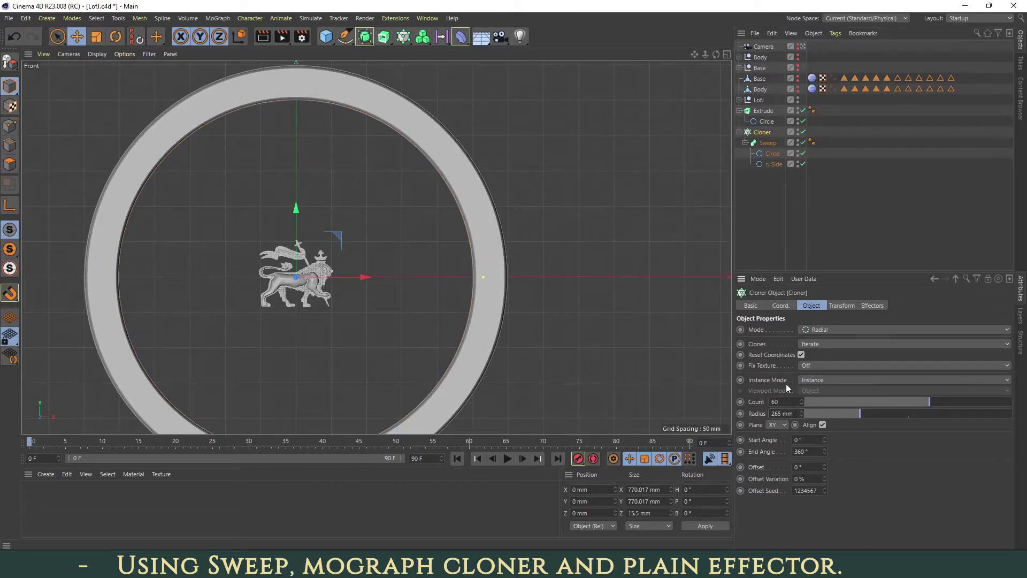
left_click(786, 308)
double_click(789, 354)
type("-3")
key("Return")
scroll(788, 356, "down", 5)
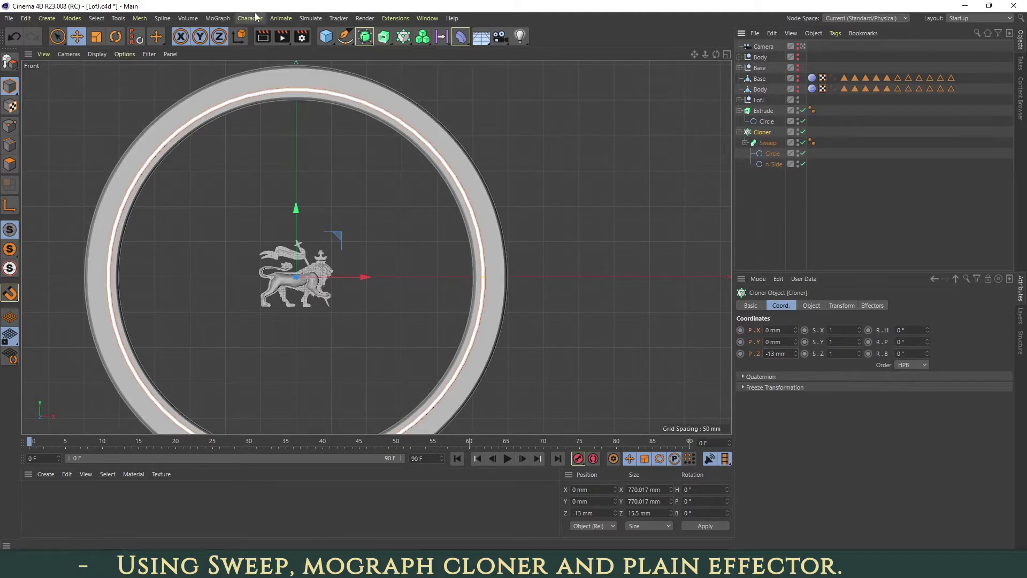
Add a Plain effector to the Cloner and make it affect rotation instead of position
left_click(211, 17)
mouse_move(231, 36)
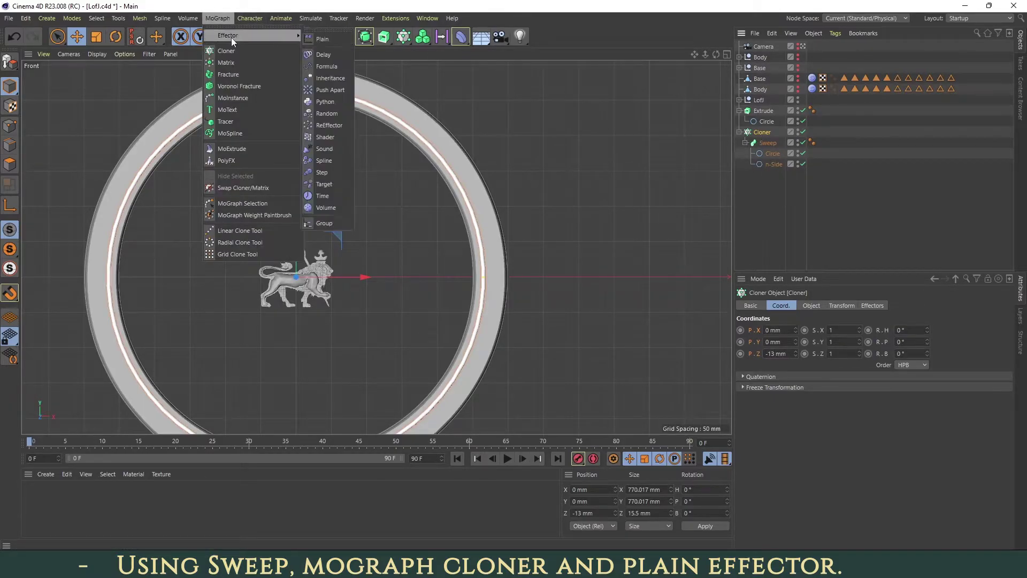
left_click(332, 40)
left_click(839, 305)
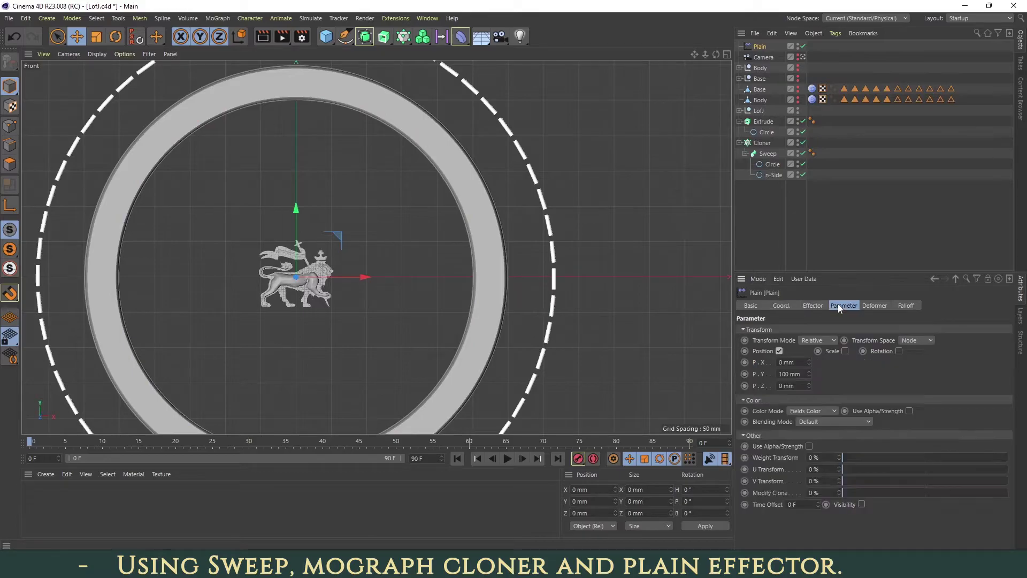
left_click(779, 350)
left_click(878, 351)
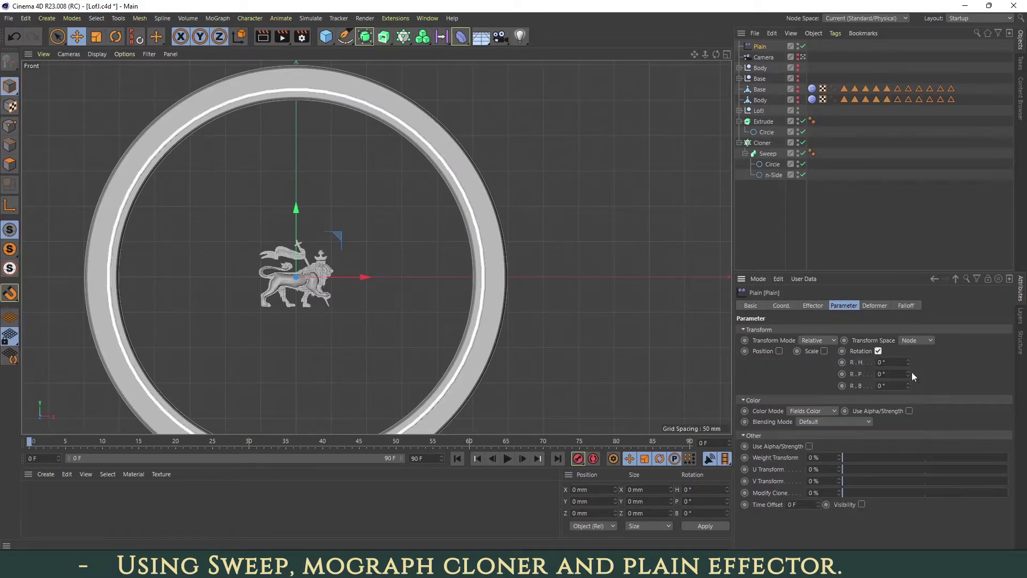
Set the Plain effector's bank rotation (R.B) to 90° so the clones point radially across the ring
left_click_drag(907, 385, 907, 342)
double_click(888, 385)
type("90")
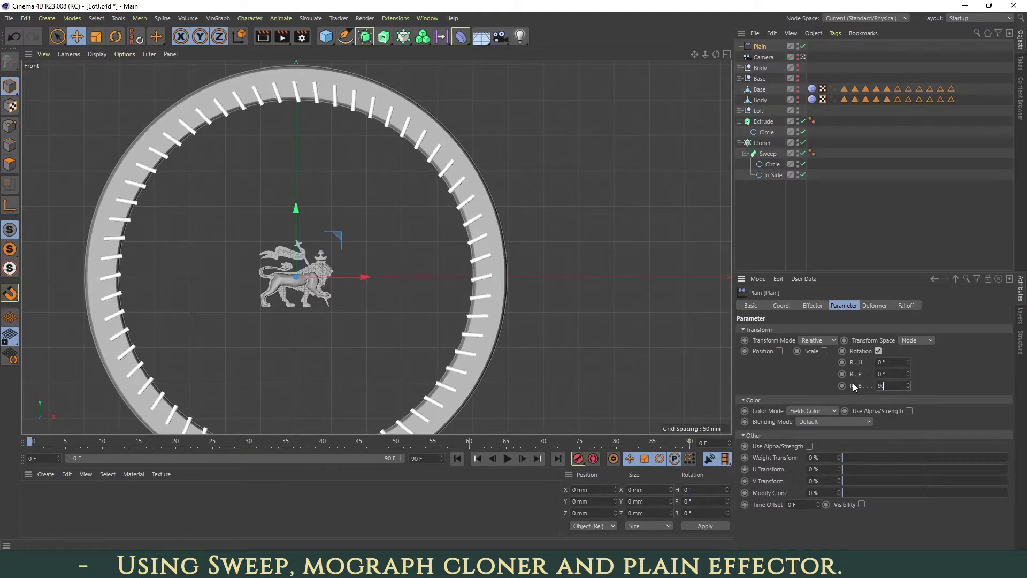
key("Return")
scroll(467, 303, "down", 3)
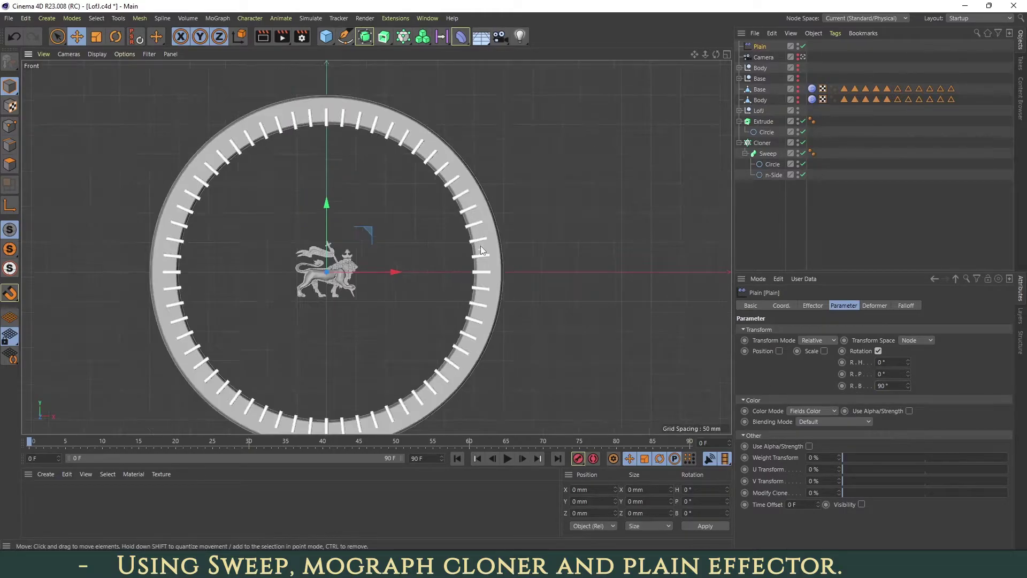
scroll(466, 304, "up", 3)
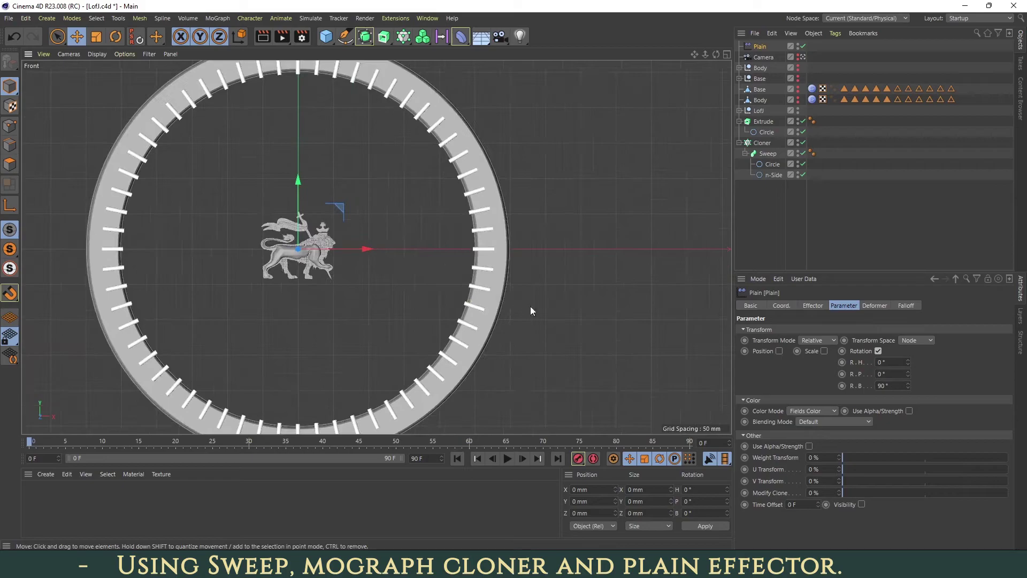
Set the Cloner's radius to 275 mm to centre the bars across the ring's width
left_click(766, 142)
left_click(811, 305)
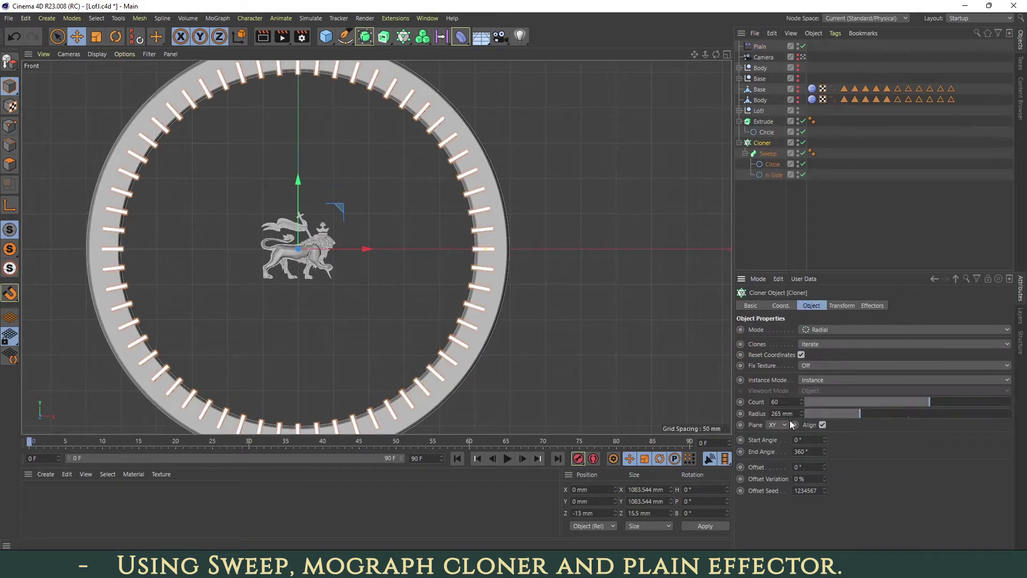
scroll(795, 412, "up", 2)
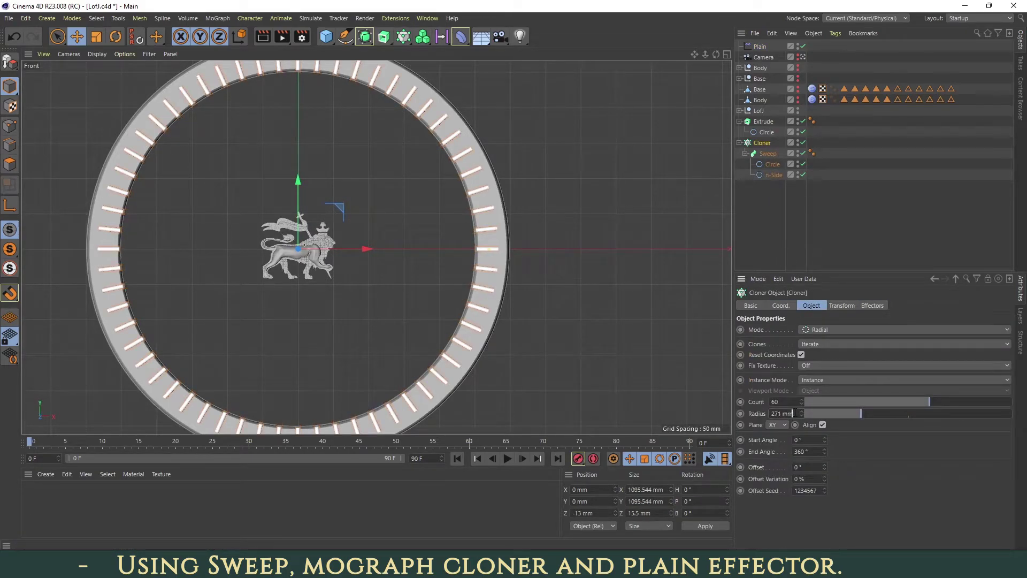
scroll(794, 413, "up", 2)
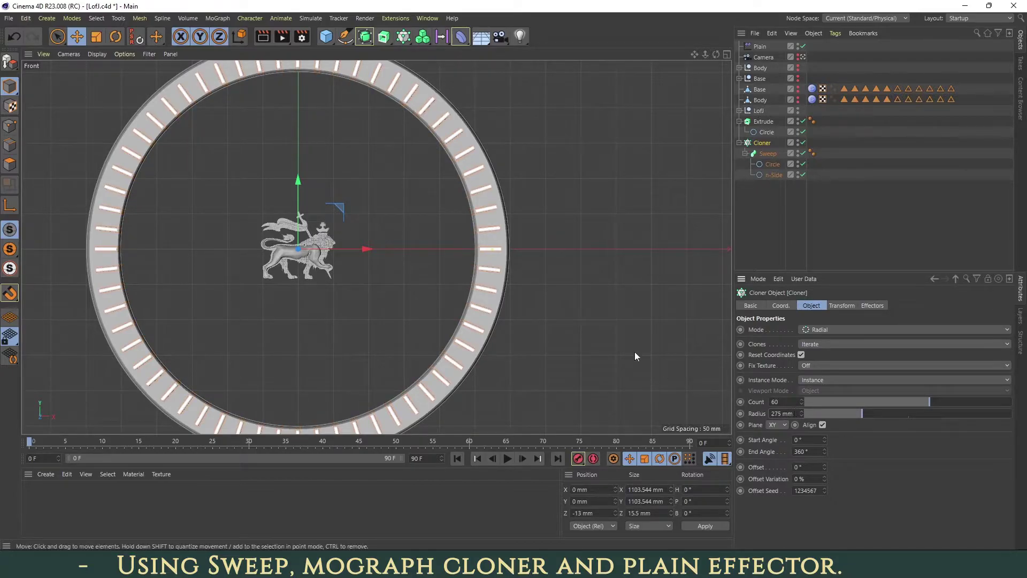
scroll(470, 245, "up", 8)
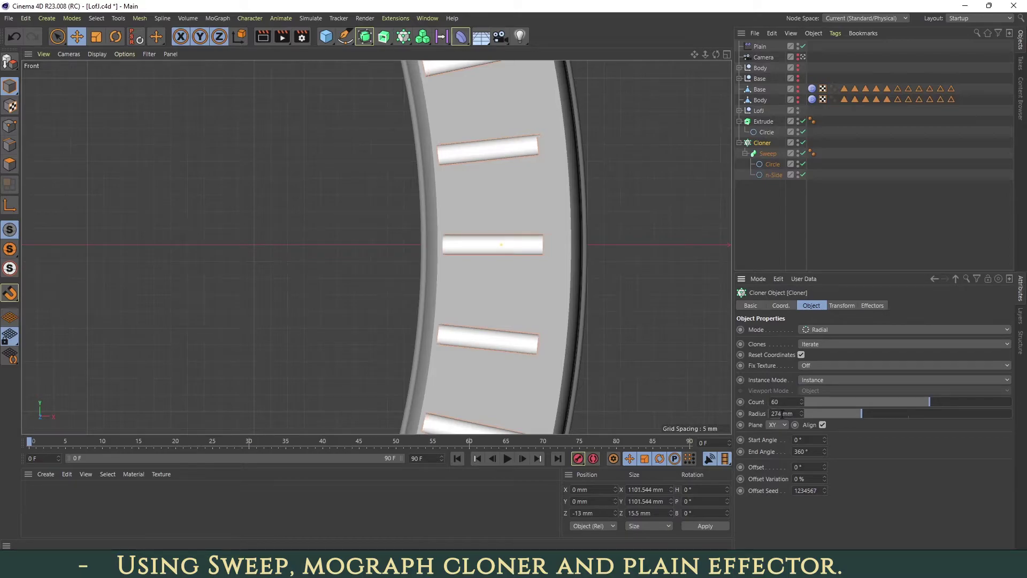
Check the bars' depth in the Right view and set the Cloner's Z position to -12 mm
left_click(726, 54)
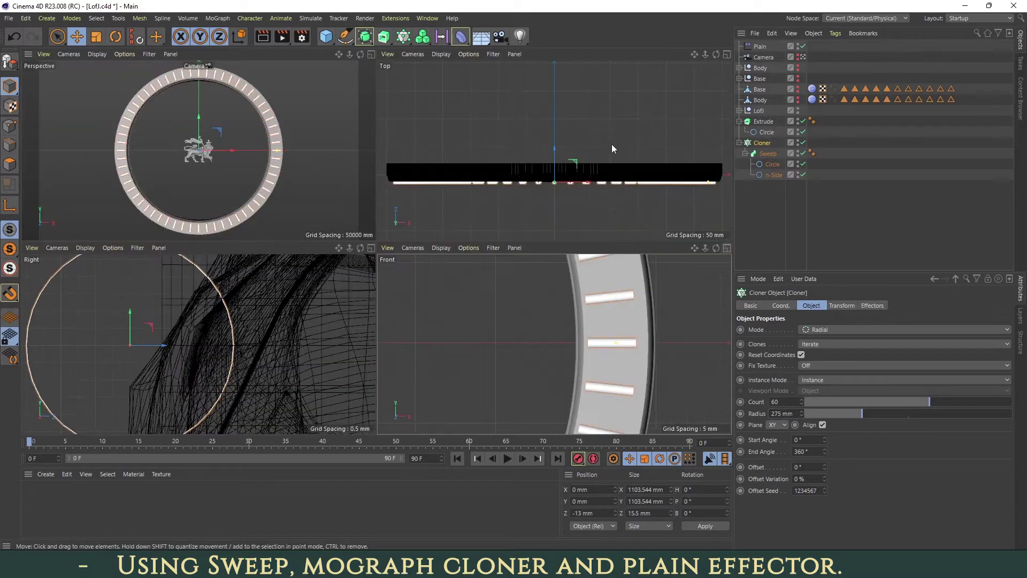
scroll(241, 323, "down", 8)
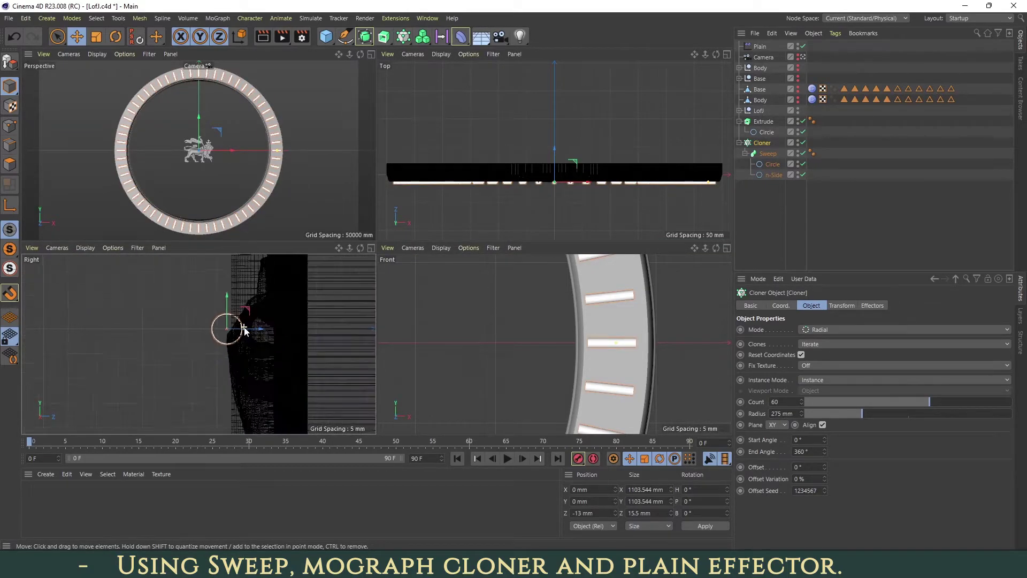
scroll(245, 331, "down", 3)
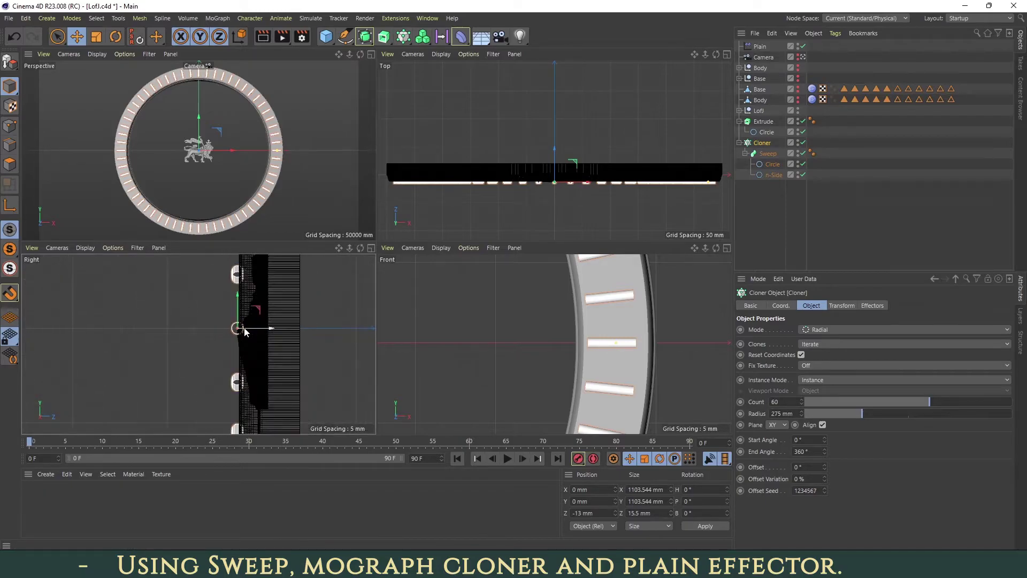
scroll(238, 336, "up", 8)
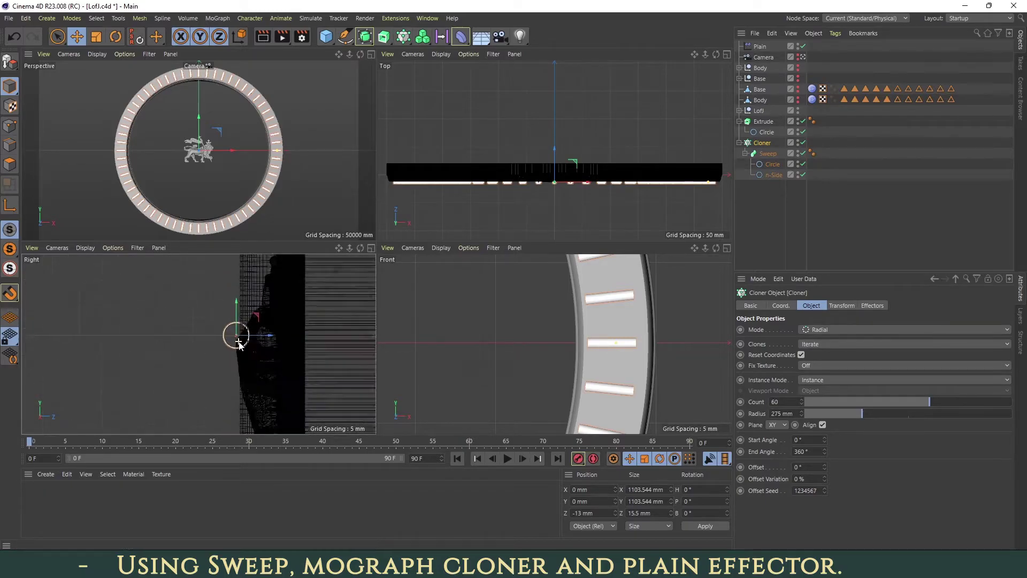
scroll(238, 335, "up", 3)
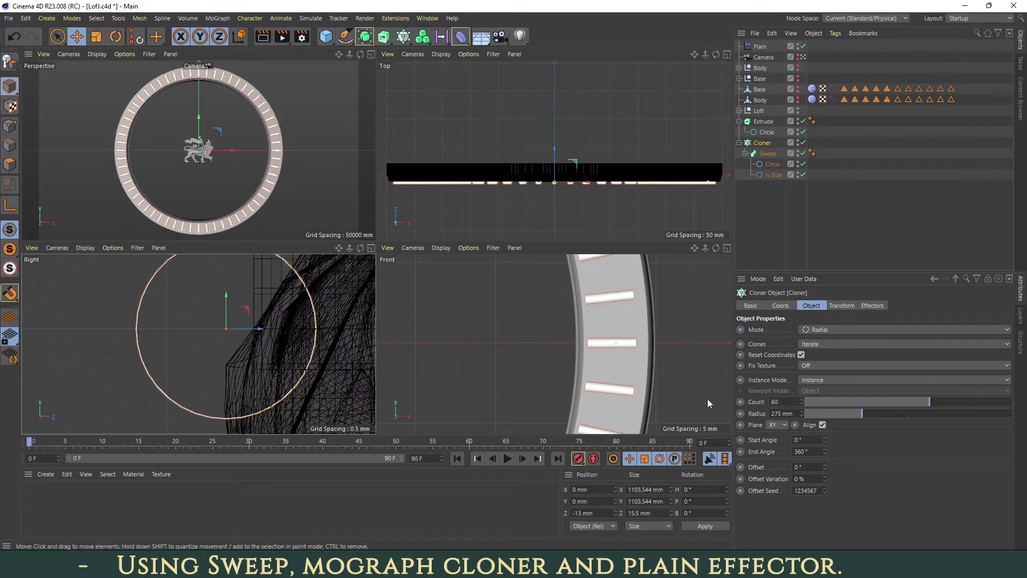
left_click(780, 305)
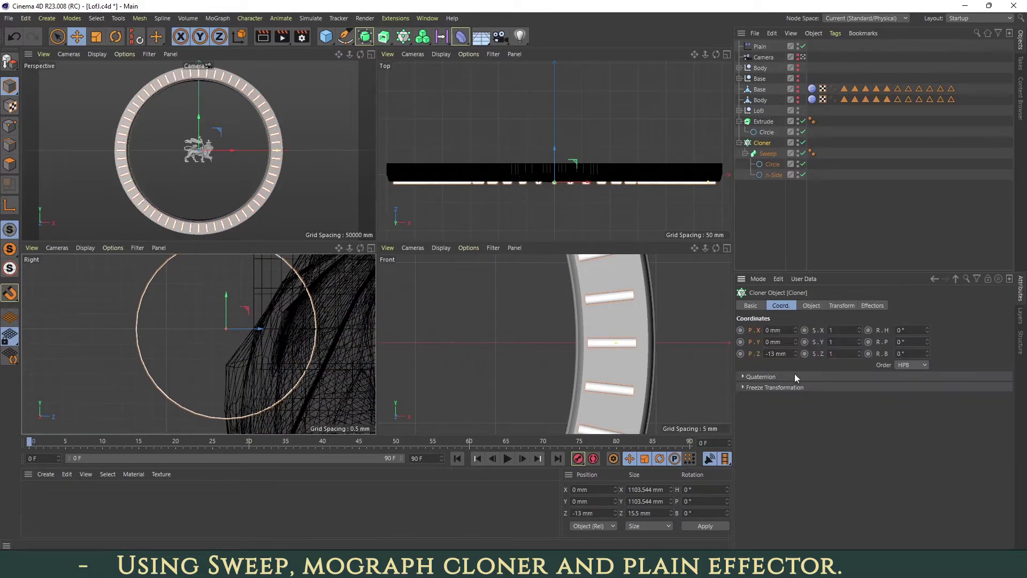
scroll(781, 353, "up", 3)
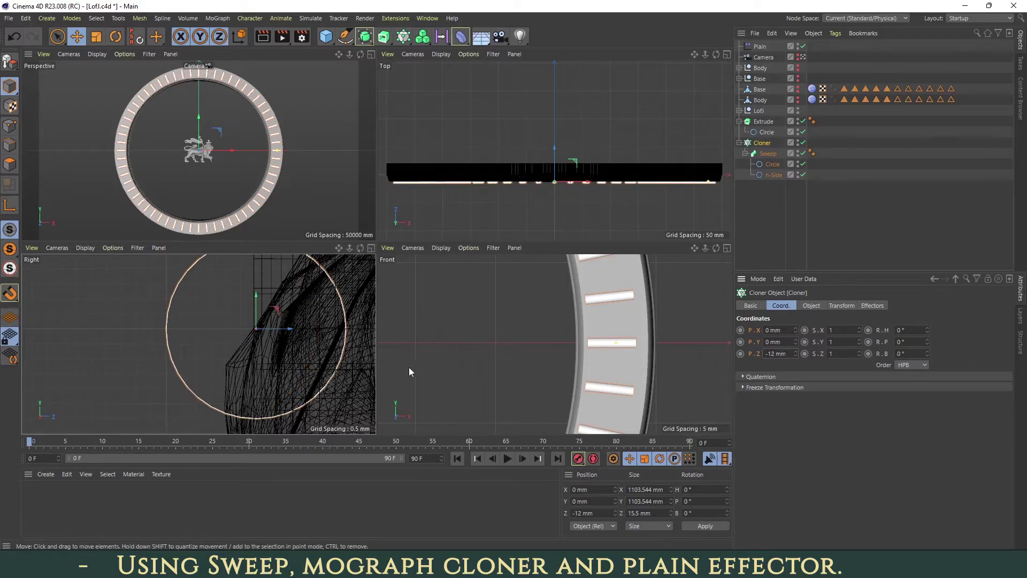
scroll(296, 339, "down", 6)
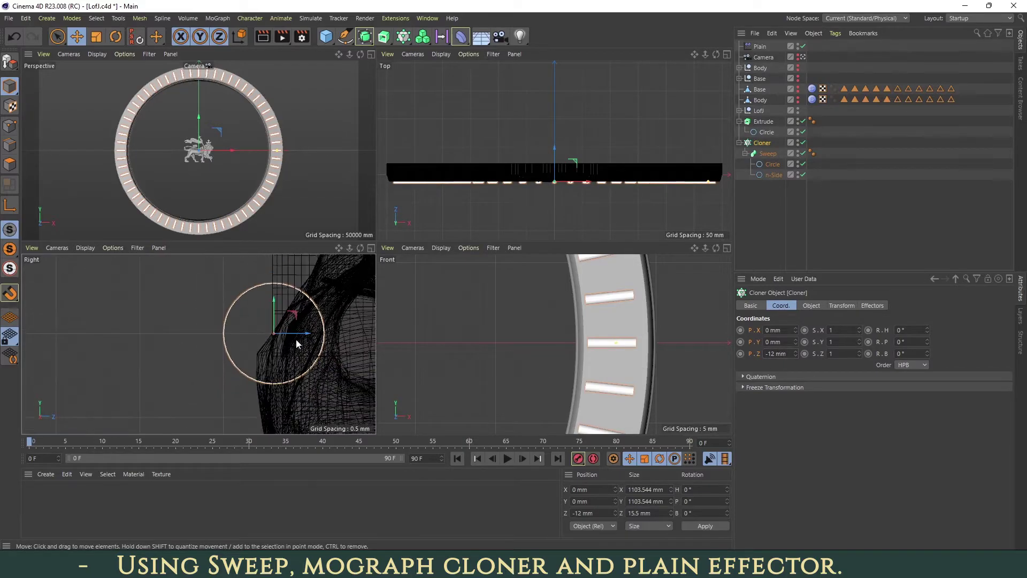
In the Front view, set the radius of the Sweep's n-Side spline to 14 mm to shorten the bars
left_click(727, 248)
scroll(579, 206, "down", 2)
scroll(588, 202, "down", 5)
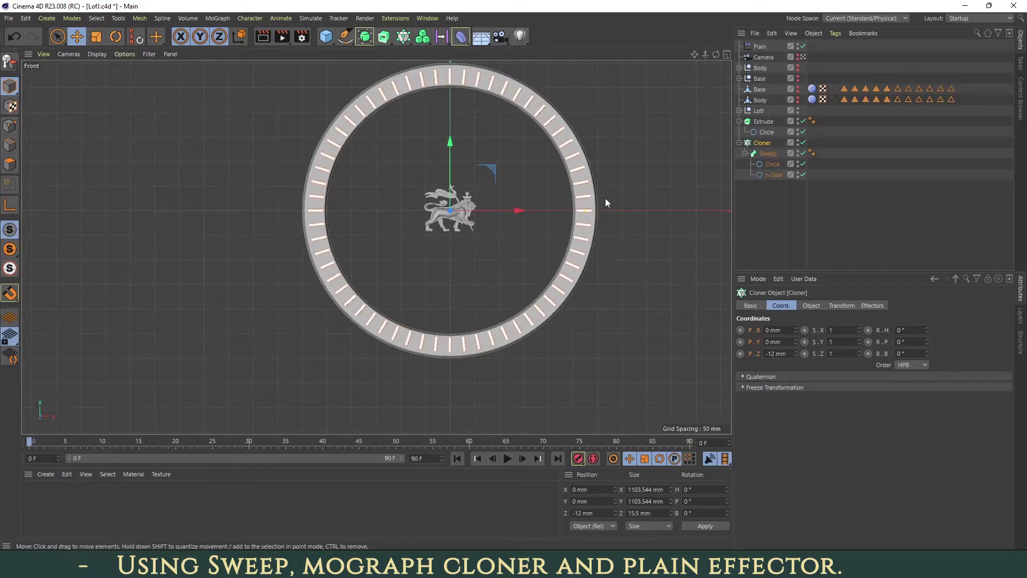
scroll(604, 198, "up", 1)
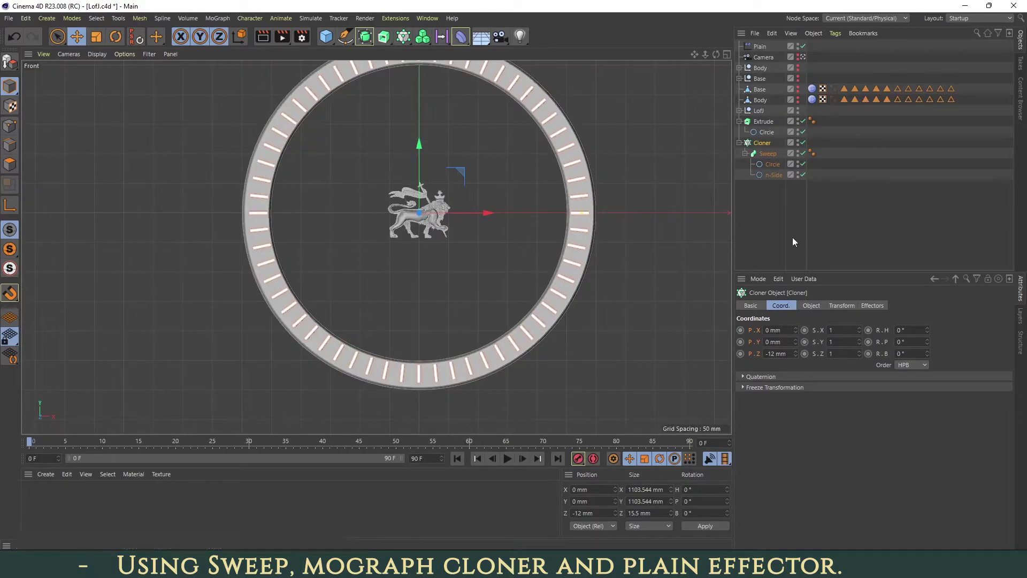
left_click(770, 176)
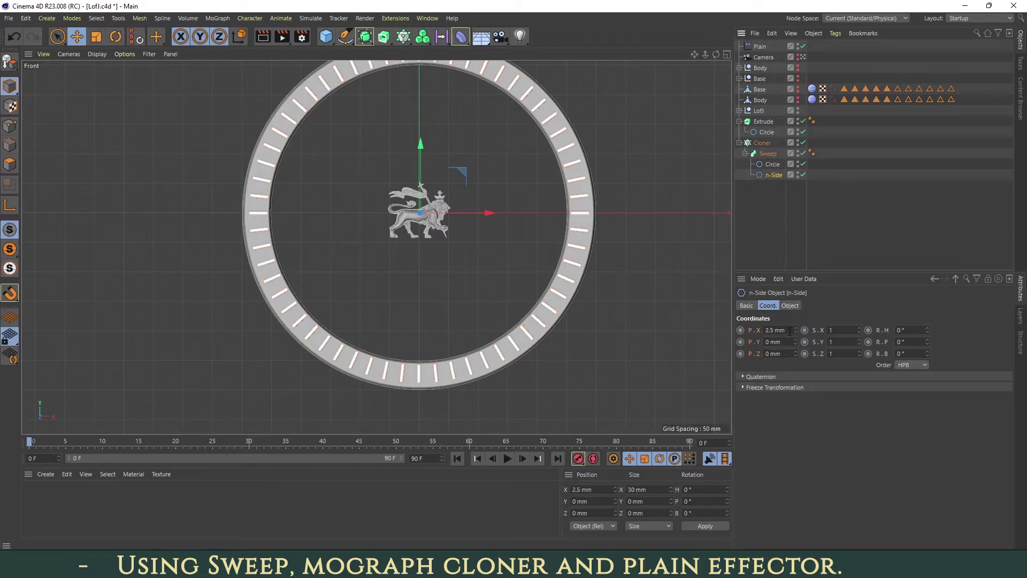
scroll(790, 331, "down", 1)
scroll(789, 331, "up", 1)
left_click(790, 306)
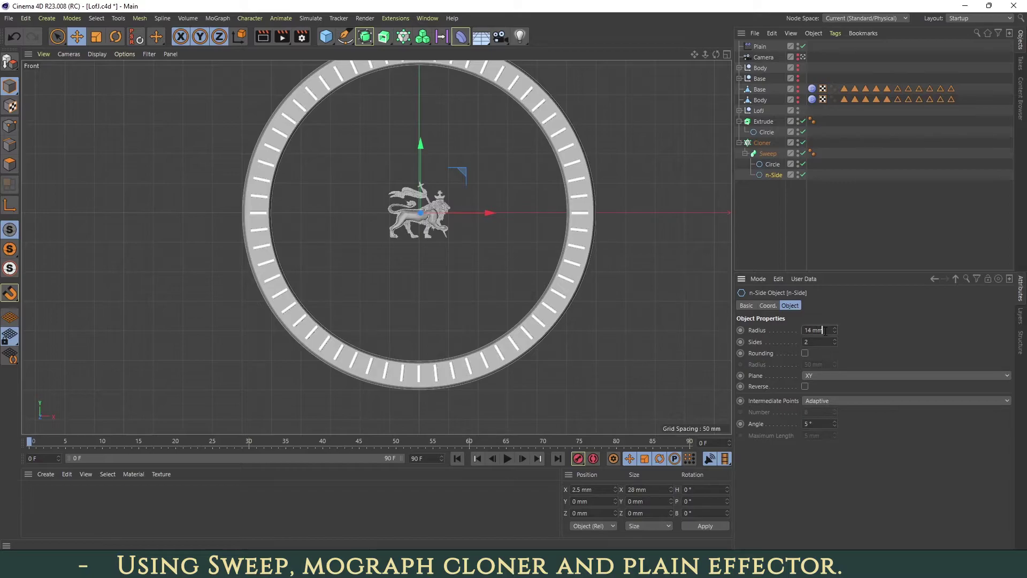
Duplicate the Cloner, placing the copy below the original in the object hierarchy
left_click(740, 142)
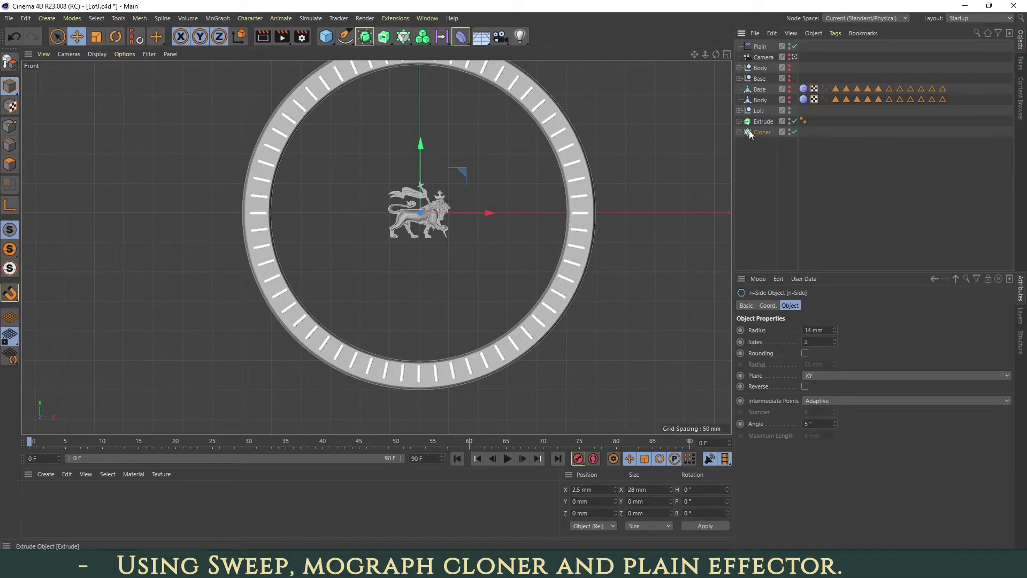
left_click(753, 134)
left_click_drag(753, 133, 755, 146, "ctrl")
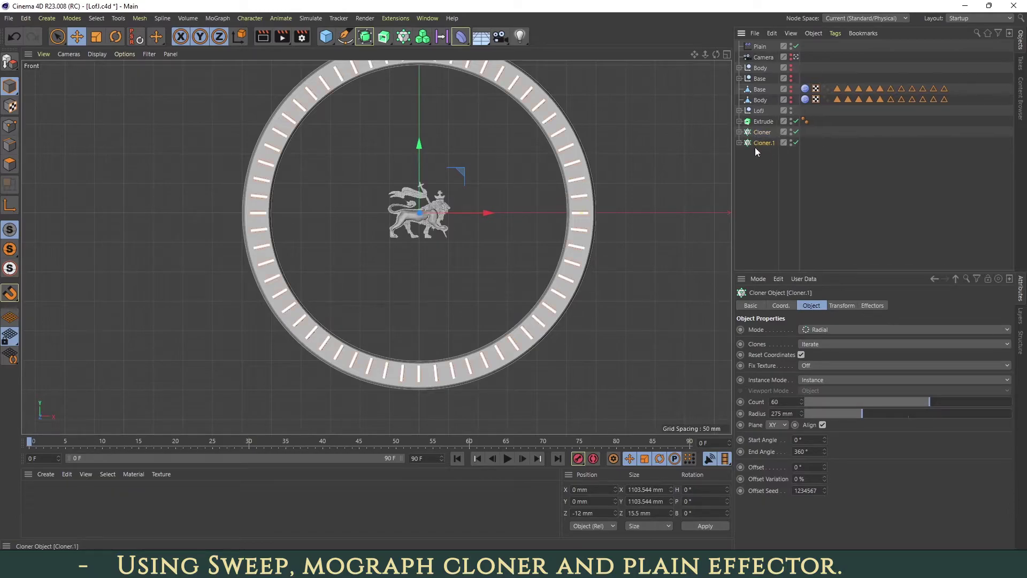
Set the duplicated Cloner's count to 360
left_click(739, 142)
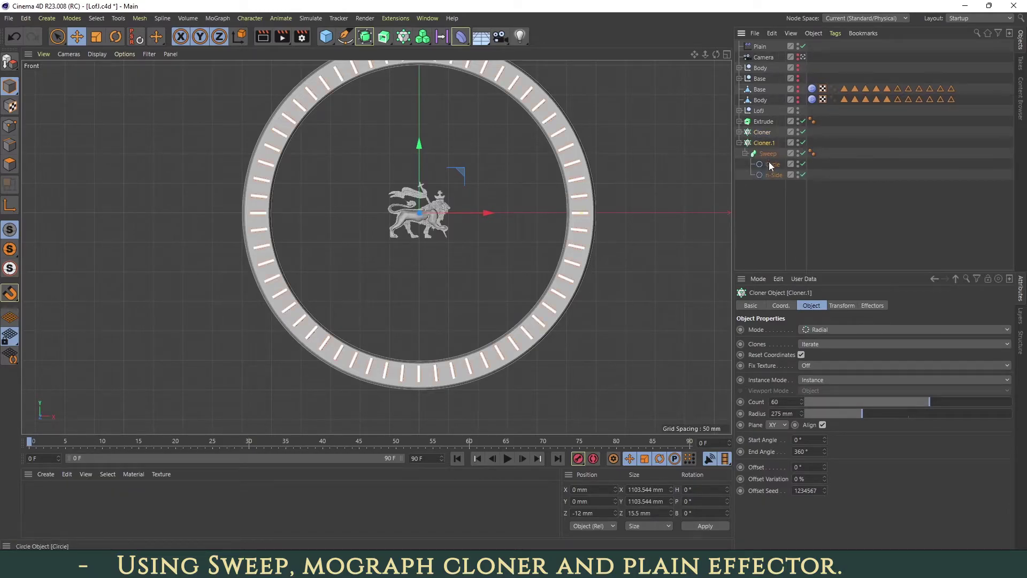
left_click(771, 164)
left_click(763, 142)
double_click(795, 404)
type("360")
key("Return")
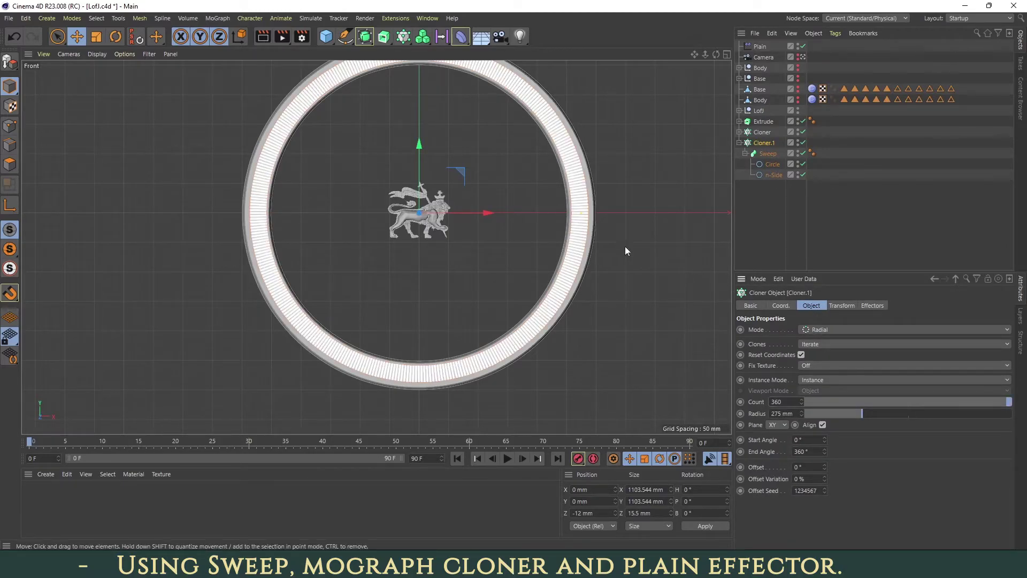
Reduce the radius of the duplicated Cloner's n-Side spline to 9 mm
scroll(577, 232, "up", 10)
scroll(591, 241, "up", 1)
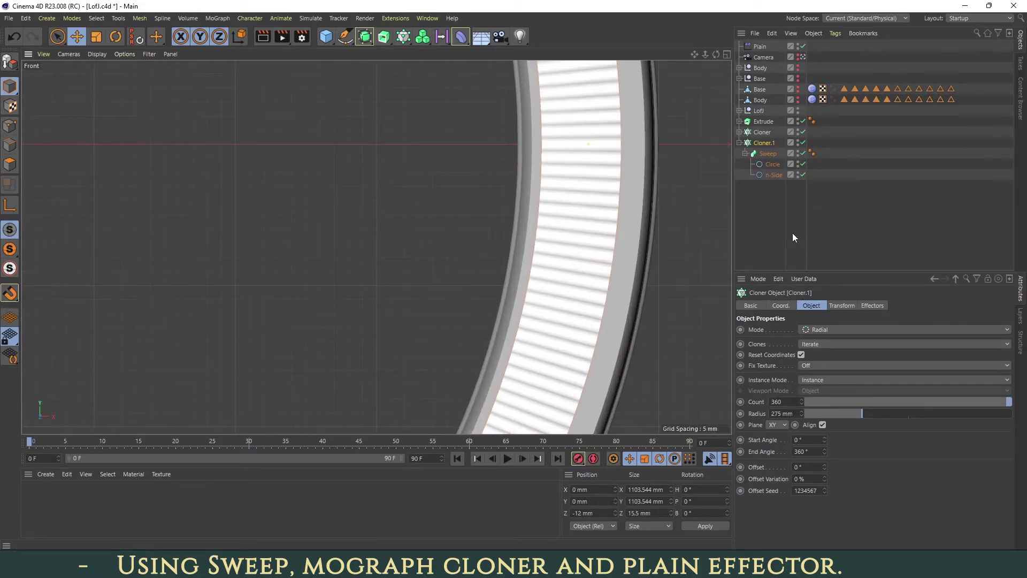
left_click(774, 175)
left_click(827, 330)
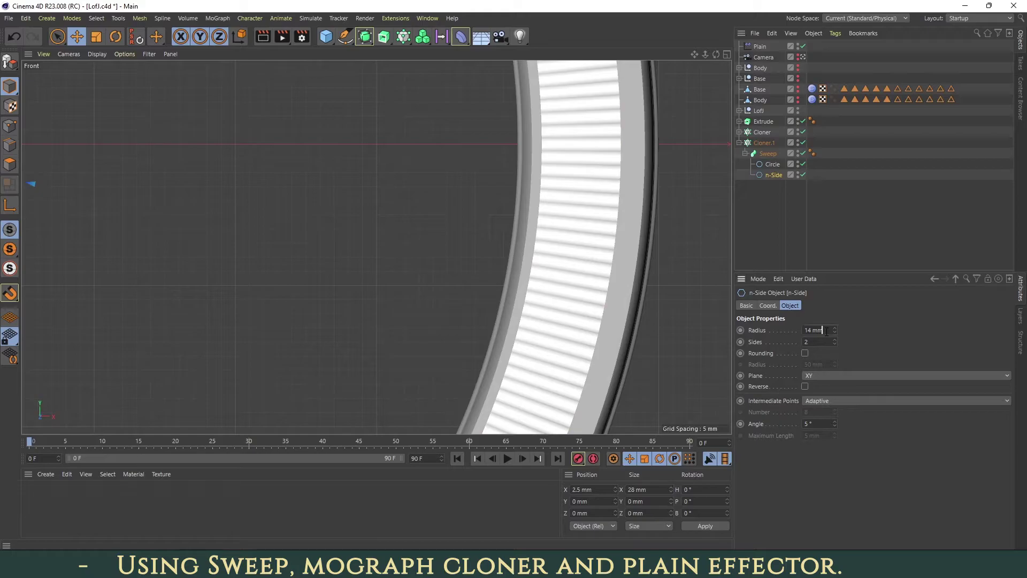
key("Return")
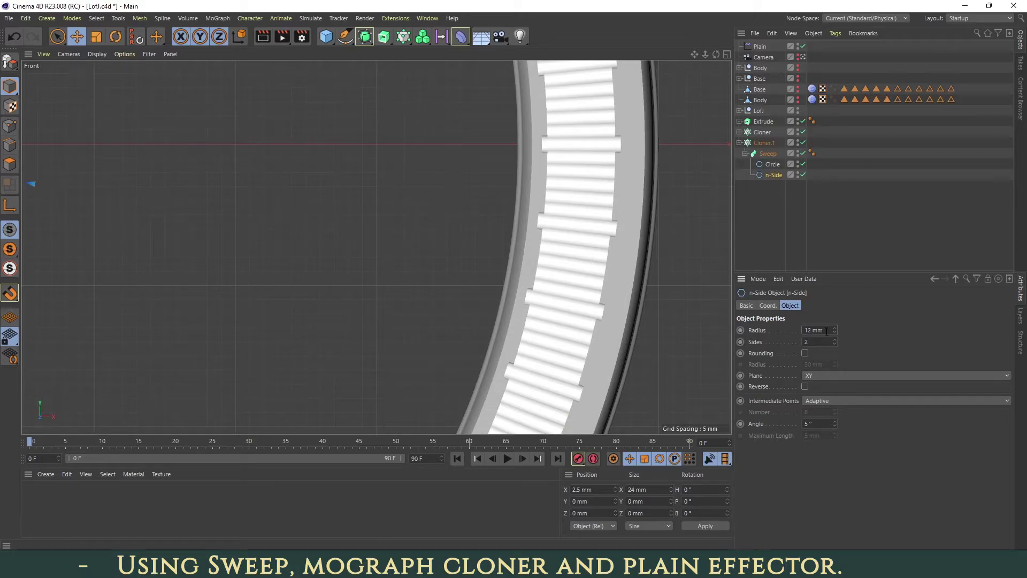
key("Return")
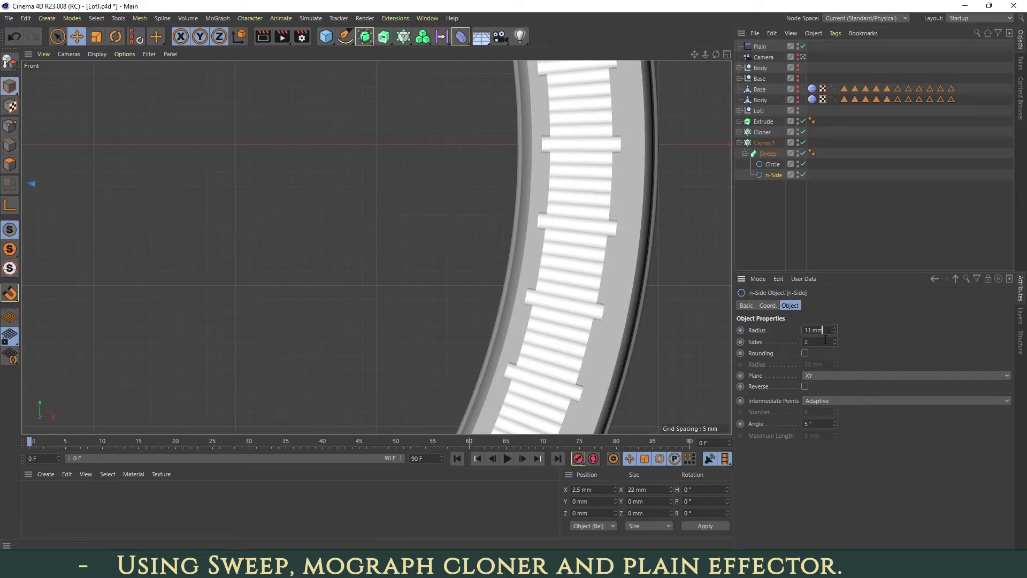
left_click(826, 330)
key("Down")
key("Down")
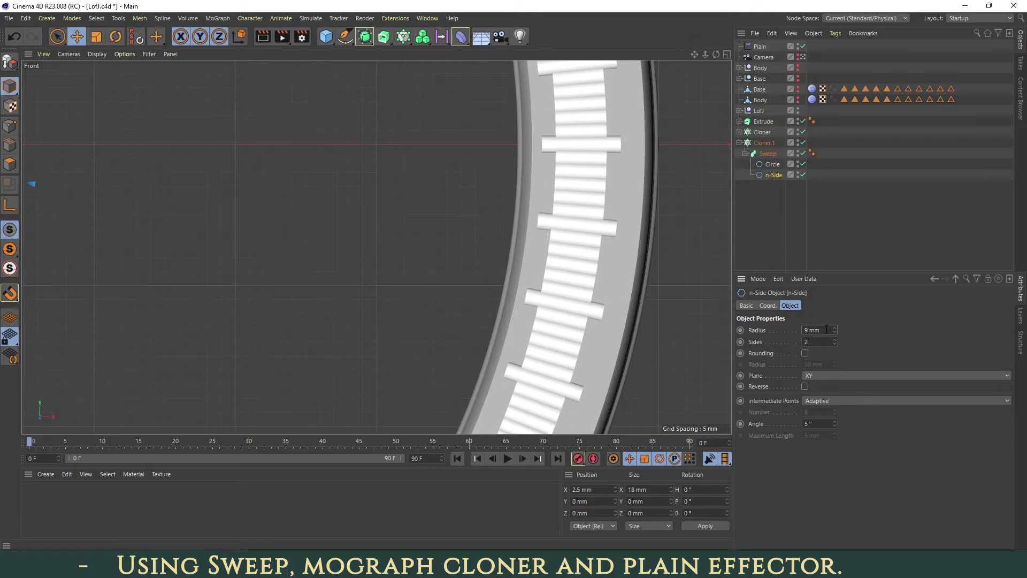
Set the duplicated Sweep's Circle radius to 1 mm and slightly enlarge its n-Side radius
left_click(775, 166)
left_click(824, 352)
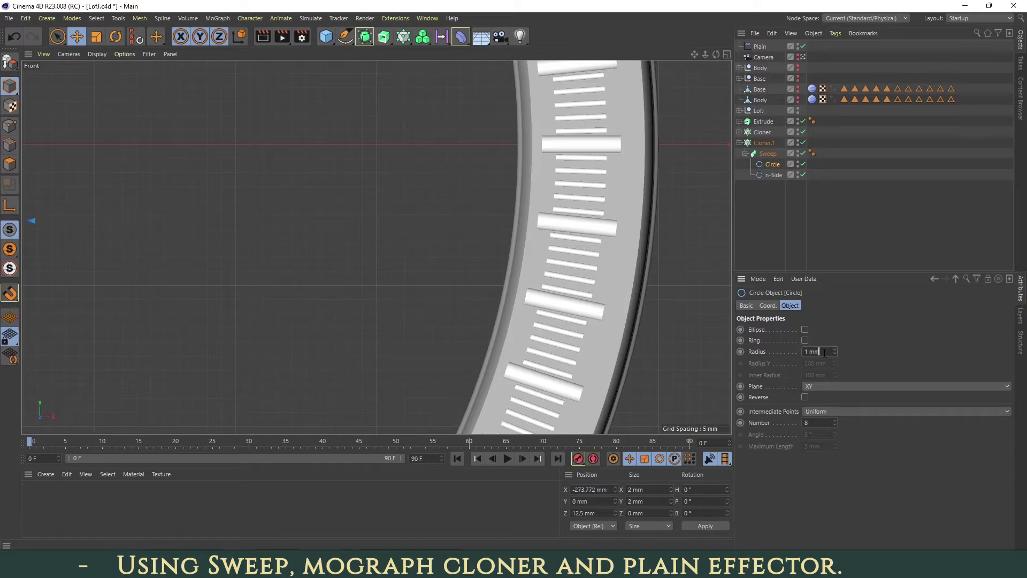
left_click(774, 175)
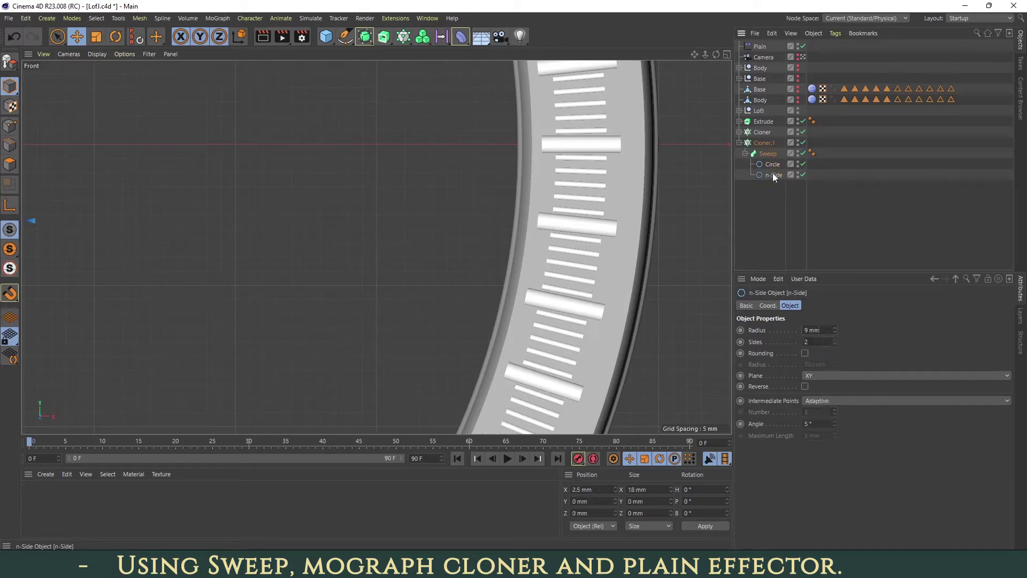
left_click(824, 330)
scroll(823, 330, "up", 1)
Set the duplicated Cloner's radius to 278 mm, shifting the thin bars towards the ring's outer edge
left_click(772, 143)
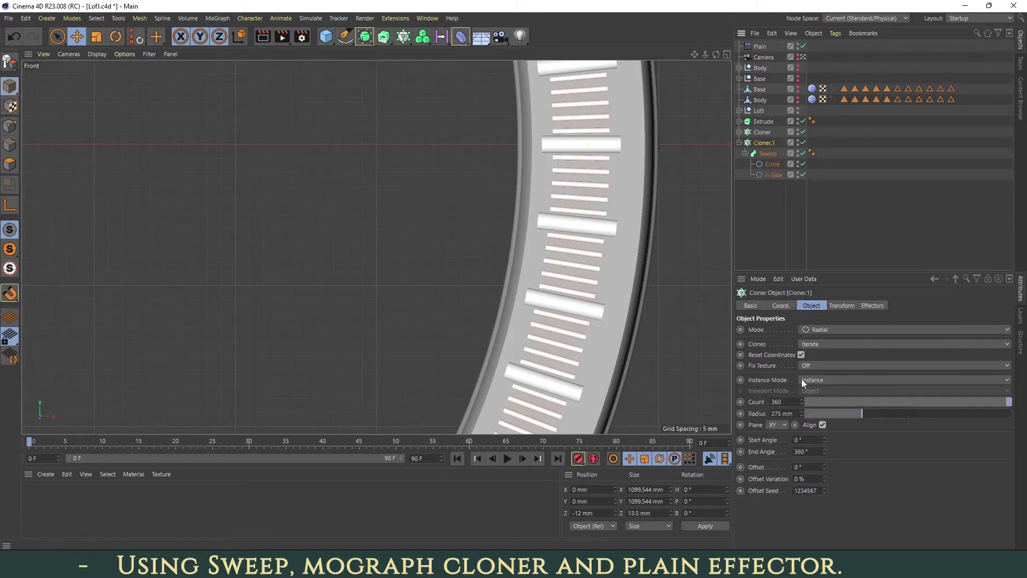
scroll(798, 413, "up", 1)
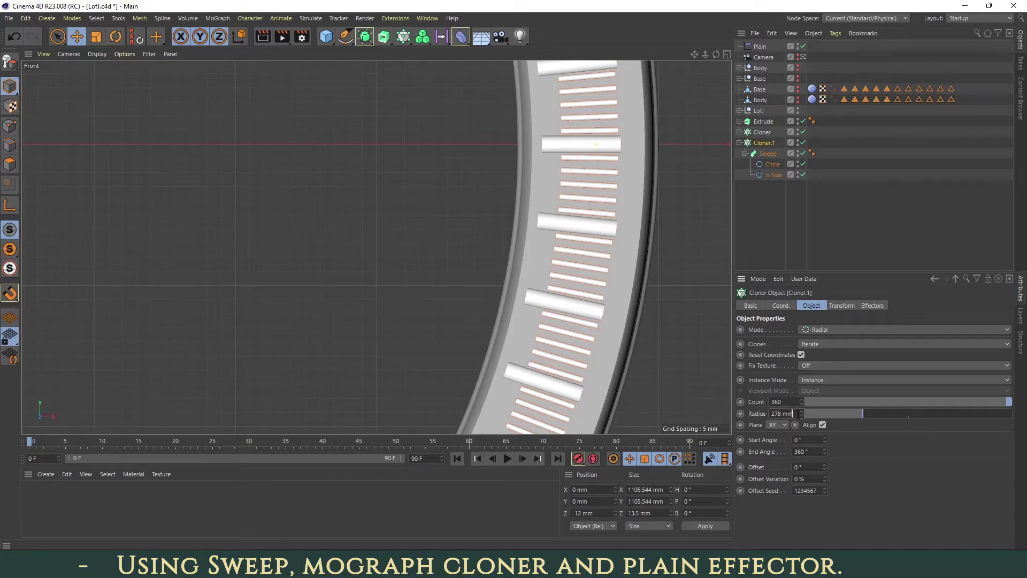
Reduce the radius of the thin bars' Cloner to 268 mm and deselect it
scroll(798, 413, "down", 8)
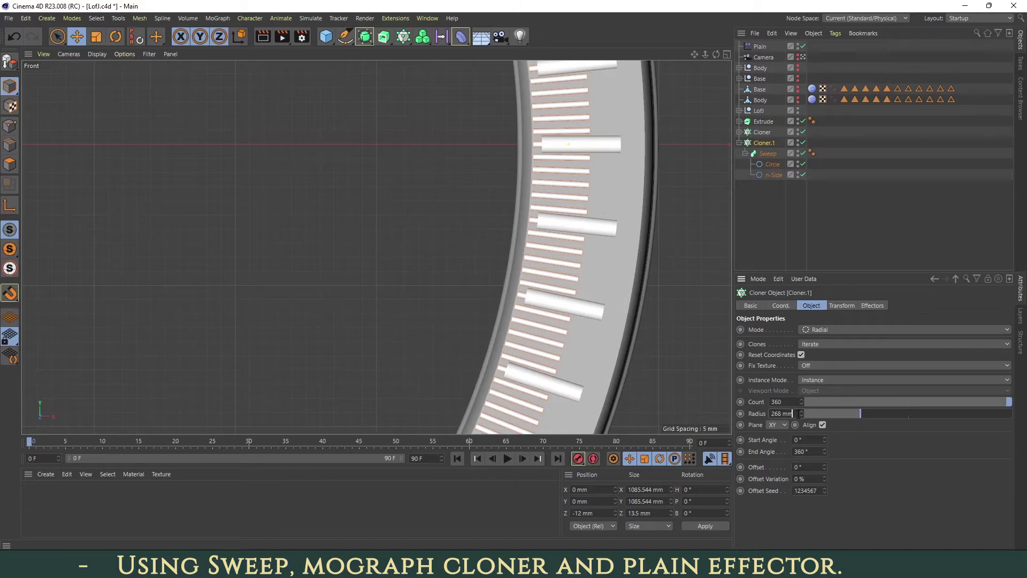
scroll(580, 235, "down", 10)
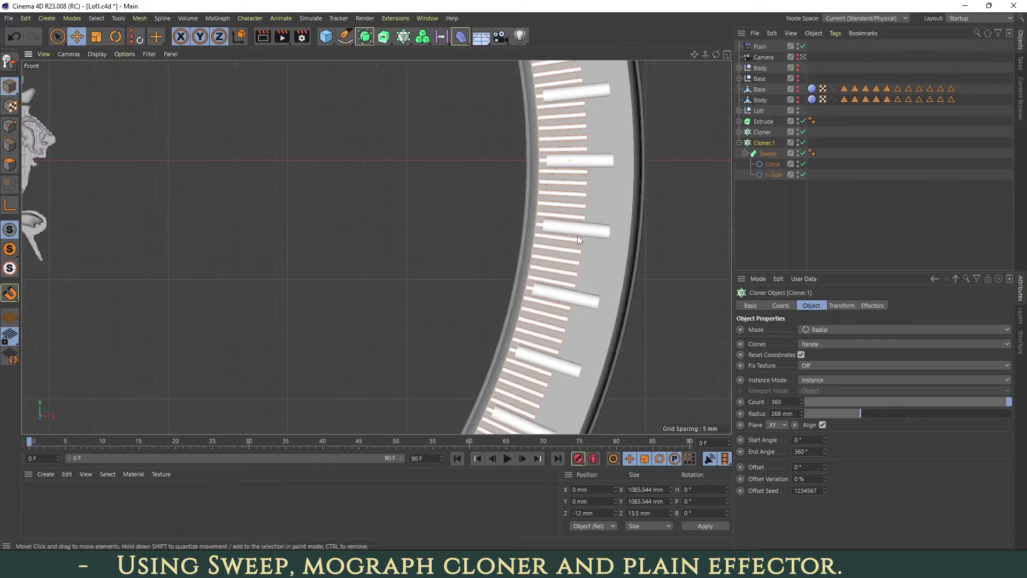
scroll(596, 214, "down", 2)
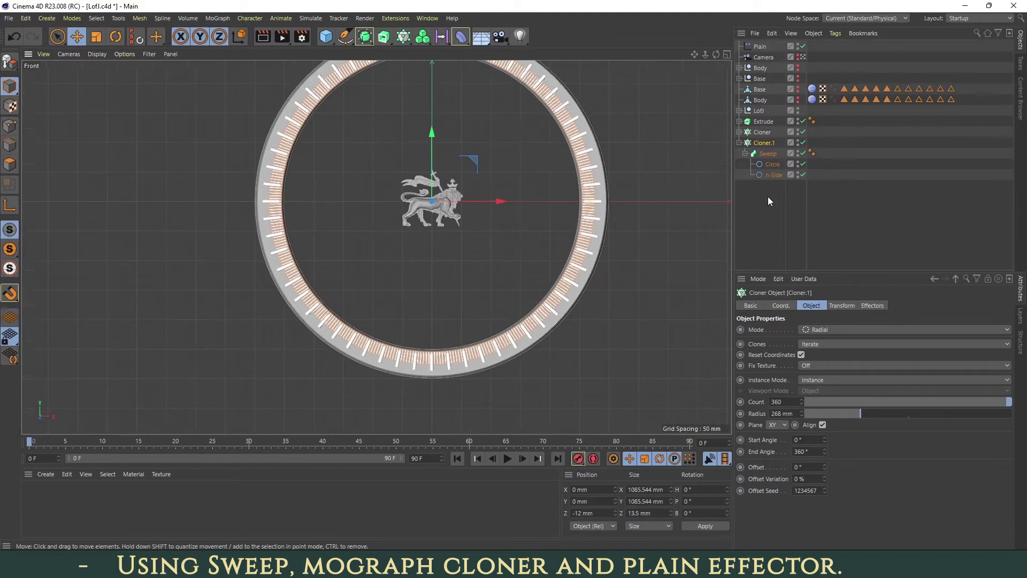
left_click(756, 203)
Set the radius of the thin bars' Cloner to 271 mm
scroll(593, 232, "up", 10)
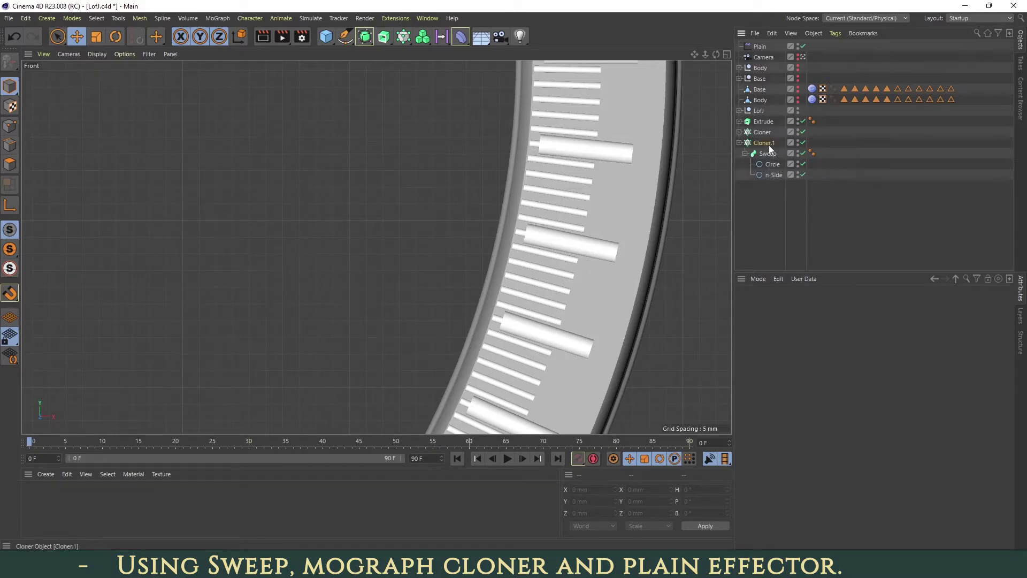
left_click(768, 145)
left_click(788, 413)
type("273")
key("Return")
scroll(792, 413, "down", 2)
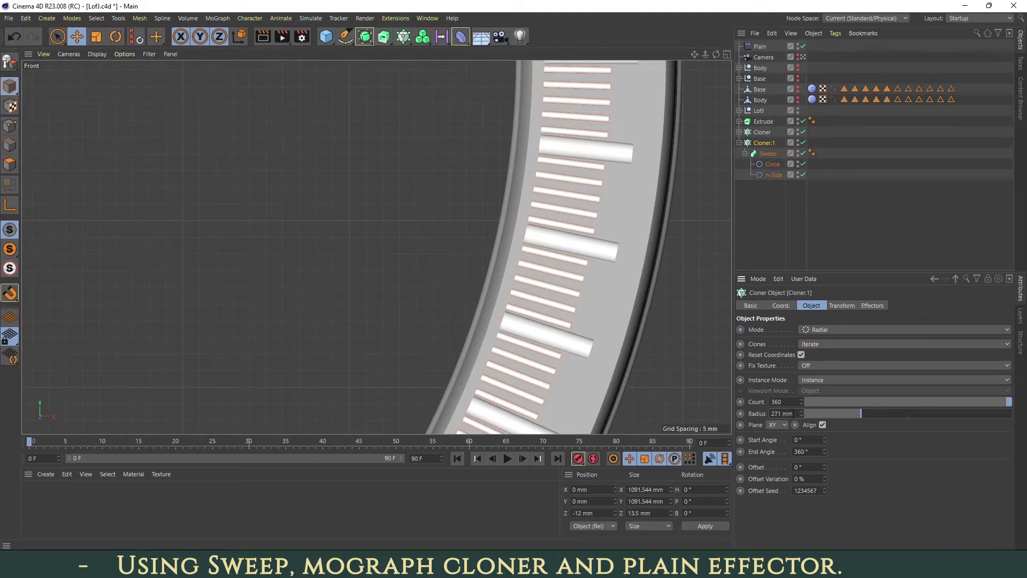
scroll(687, 354, "down", 10)
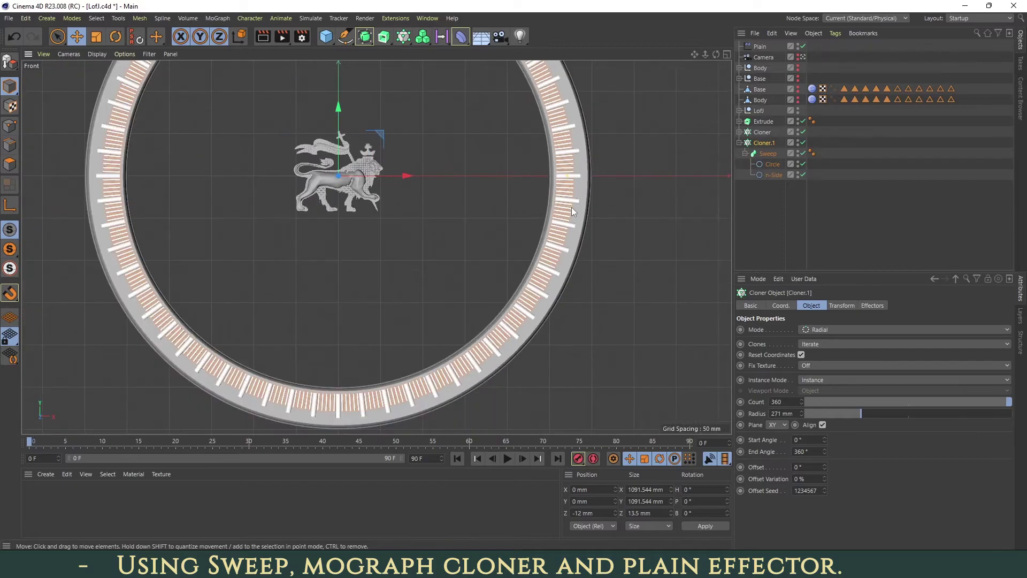
scroll(568, 230, "down", 4)
Deselect the duplicated Cloner and collapse its Sweep and Cloner hierarchy
left_click(760, 195)
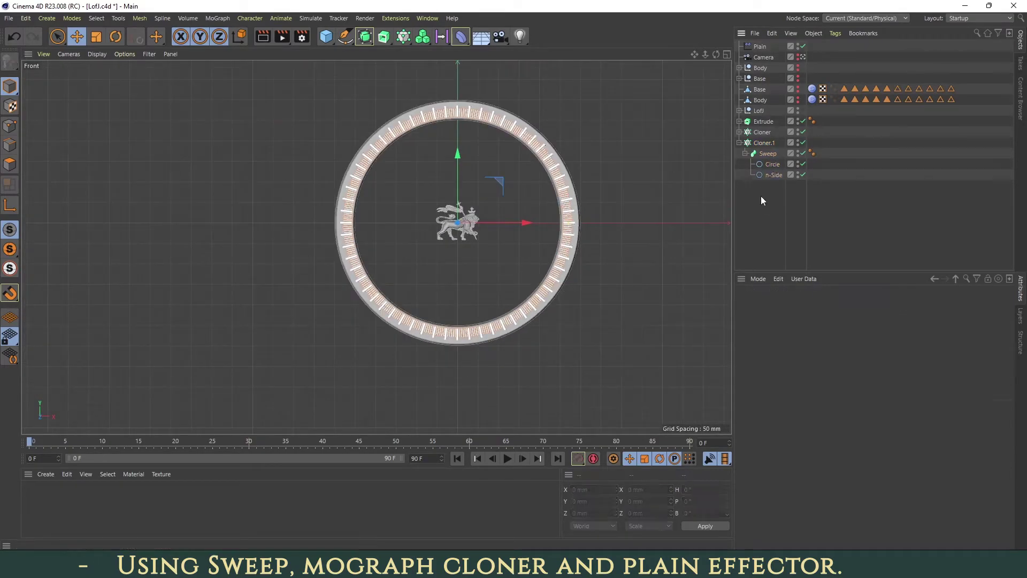
left_click(744, 153)
left_click(739, 142)
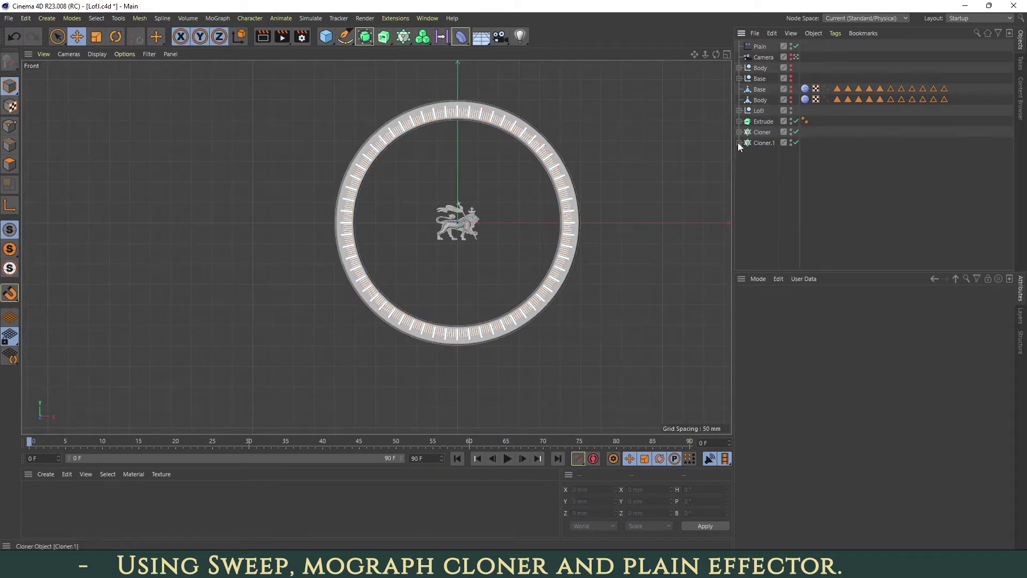
Add a Volume Builder and a Volume Mesher and move both below the two Cloners in the object hierarchy
left_click_drag(422, 36, 461, 47)
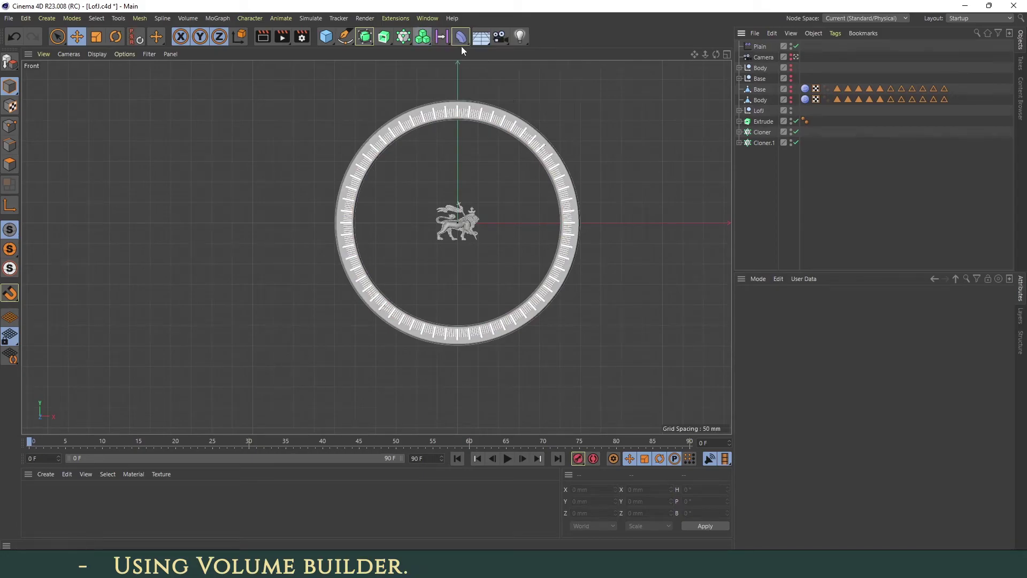
left_click(426, 43)
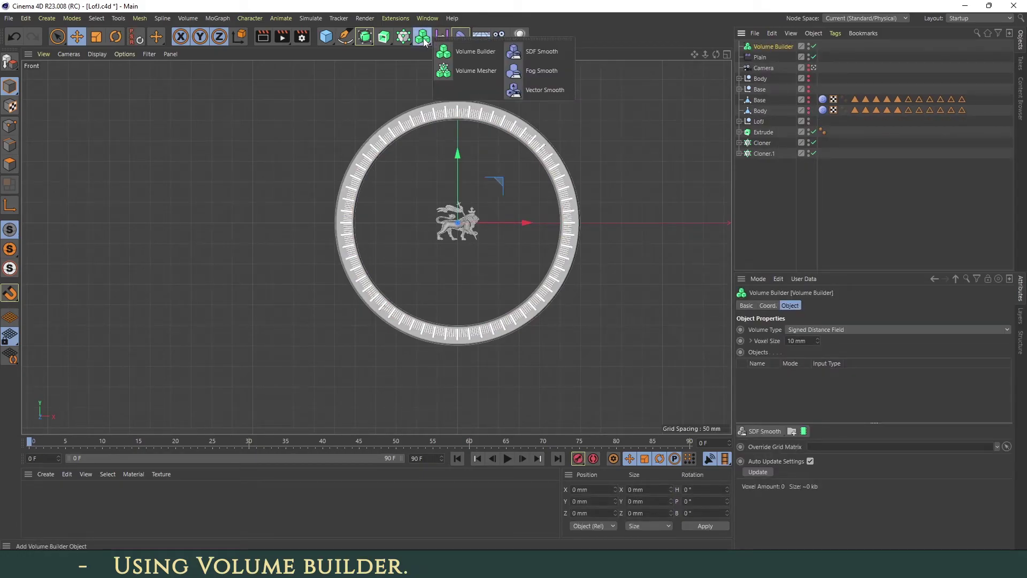
left_click(465, 71)
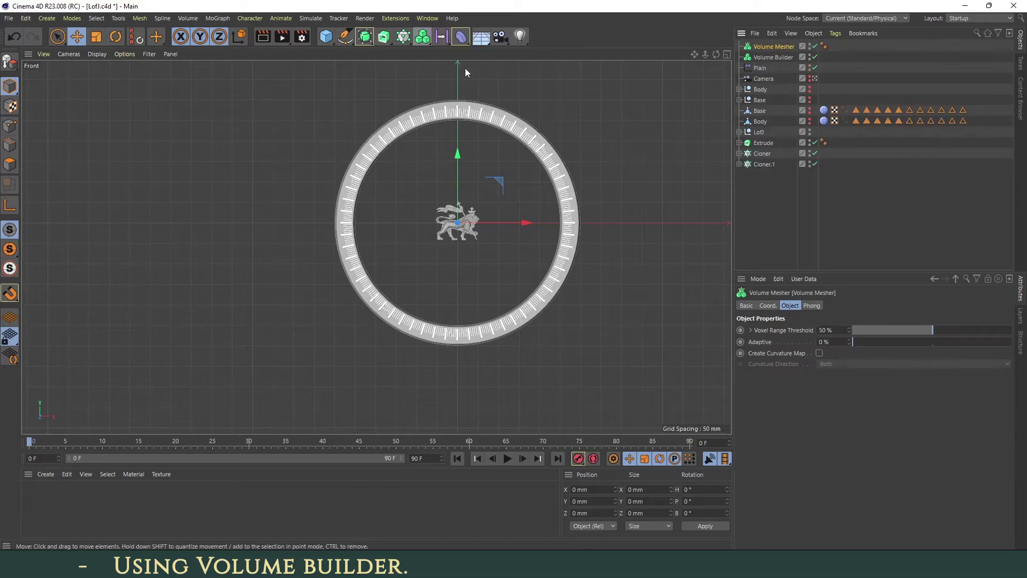
left_click_drag(770, 57, 756, 171)
left_click_drag(782, 49, 779, 159)
Nest the Extrude and both Cloners in the Volume Builder with Extrude last in its list, and put the builder inside the Volume Mesher
left_click(764, 125)
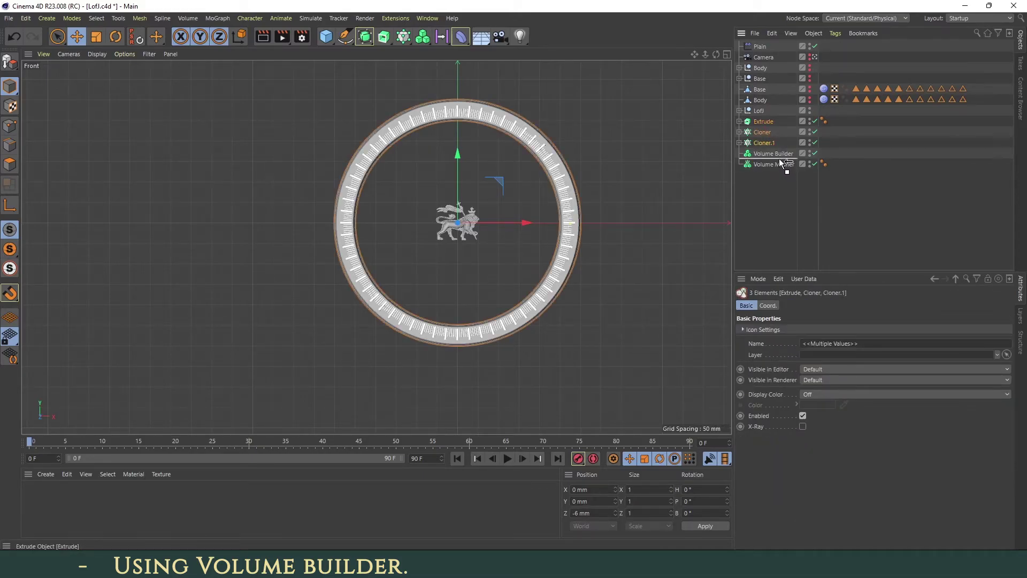
left_click(779, 120)
left_click_drag(794, 375, 782, 400)
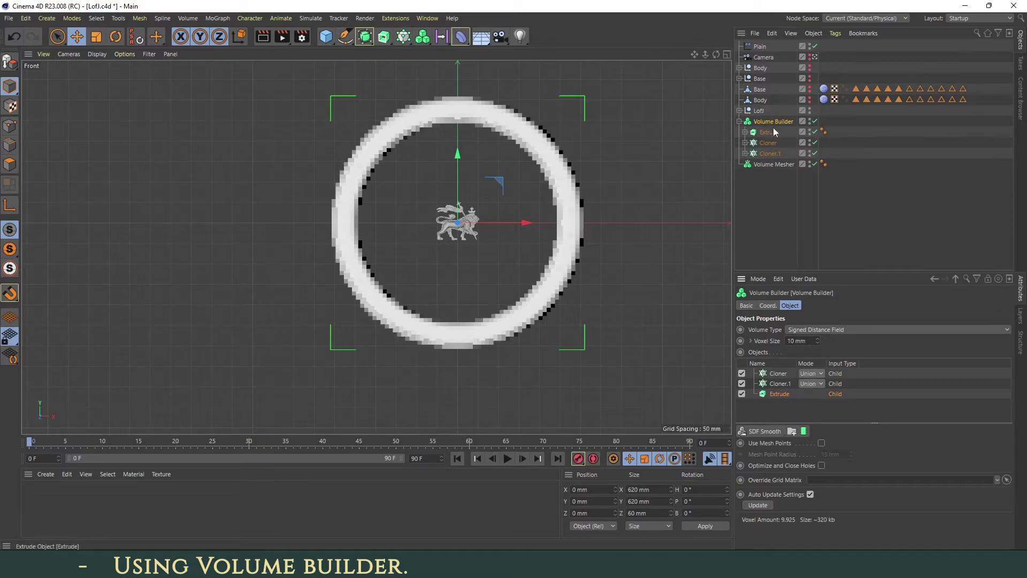
left_click_drag(782, 121, 775, 163)
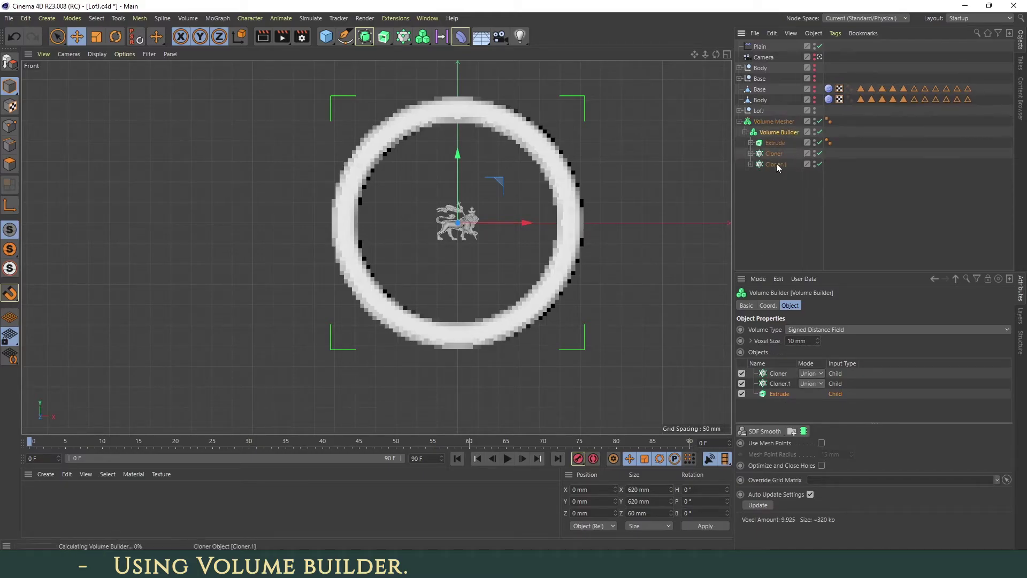
Reduce the Volume Builder's voxel size to 7 mm and inspect the ring's surface up close
double_click(807, 340)
type("9.6")
key("Return")
scroll(806, 341, "down", 1)
scroll(579, 198, "up", 3)
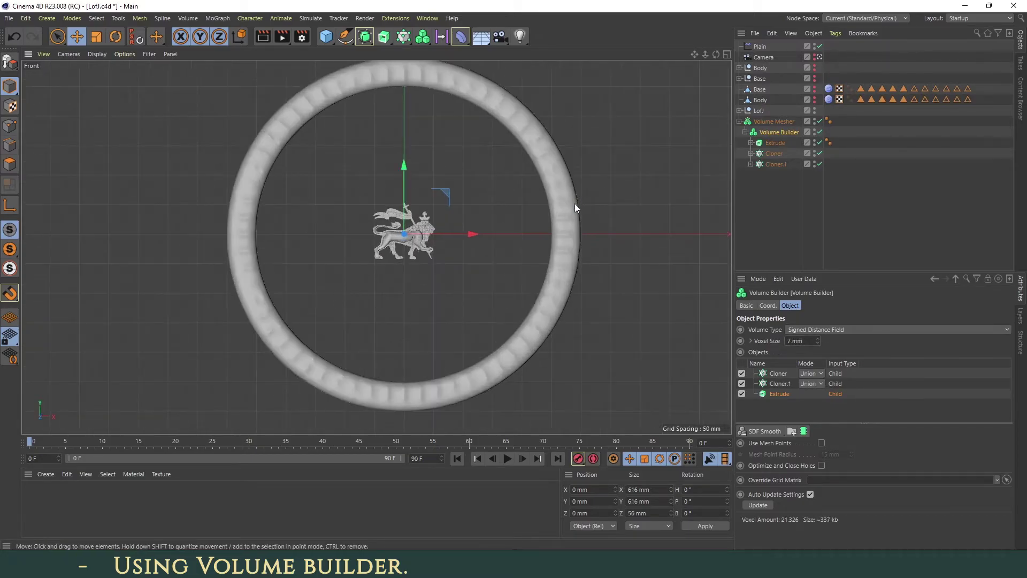
scroll(575, 204, "up", 5)
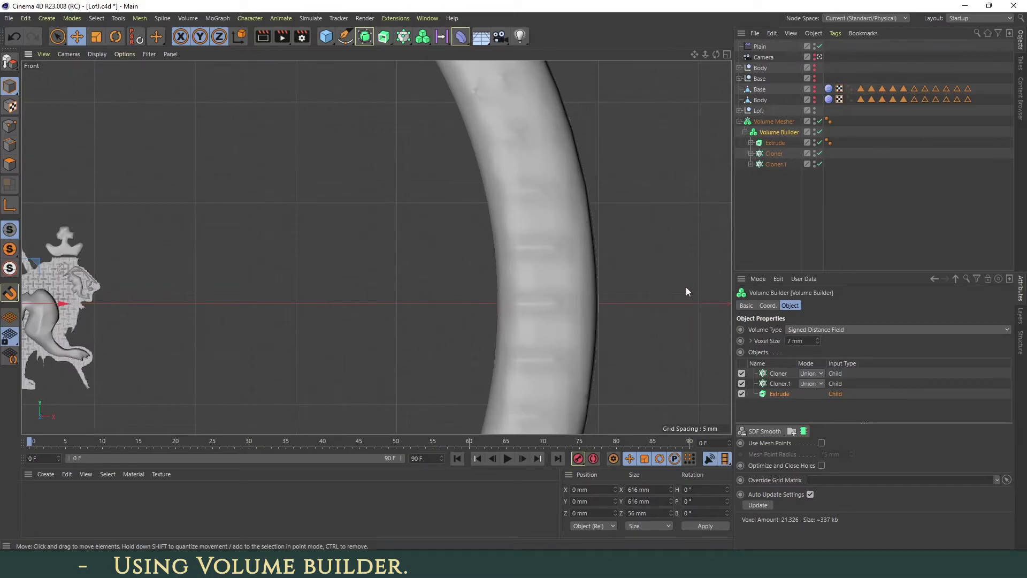
middle_click_drag(707, 81, 718, 148, "alt")
Lower the Volume Builder's voxel size in small increments to 0.6 mm, declining the 0.5 mm setting
double_click(792, 340)
type("6.6")
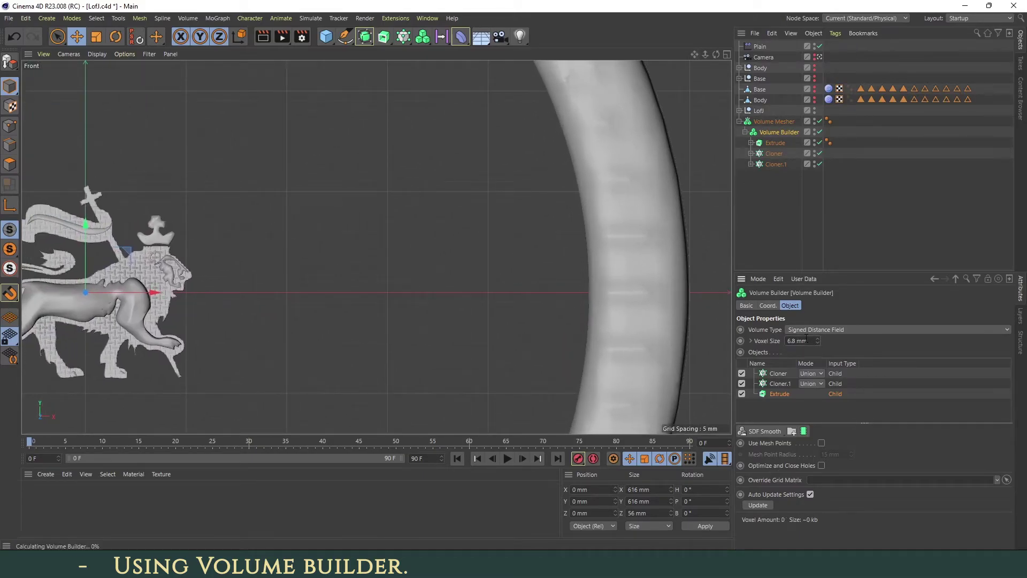
key("BackSpace")
type("4")
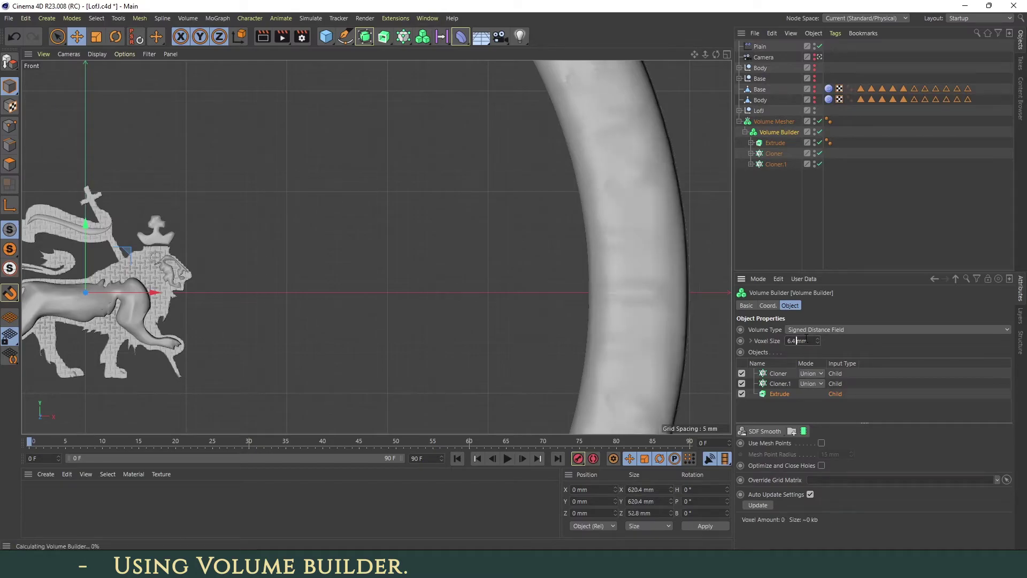
scroll(806, 339, "down", 2)
scroll(806, 339, "down", 5)
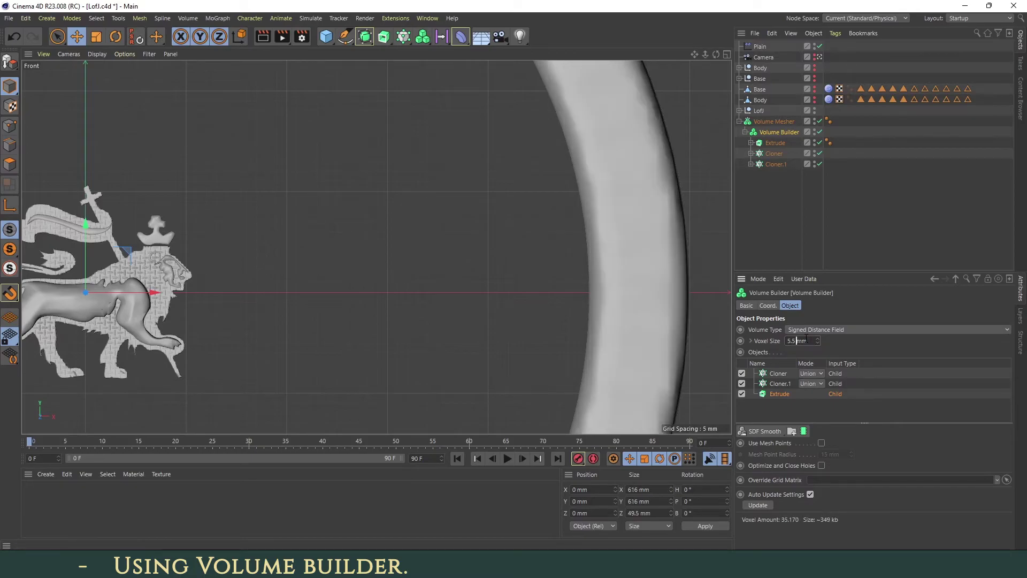
scroll(806, 339, "down", 7)
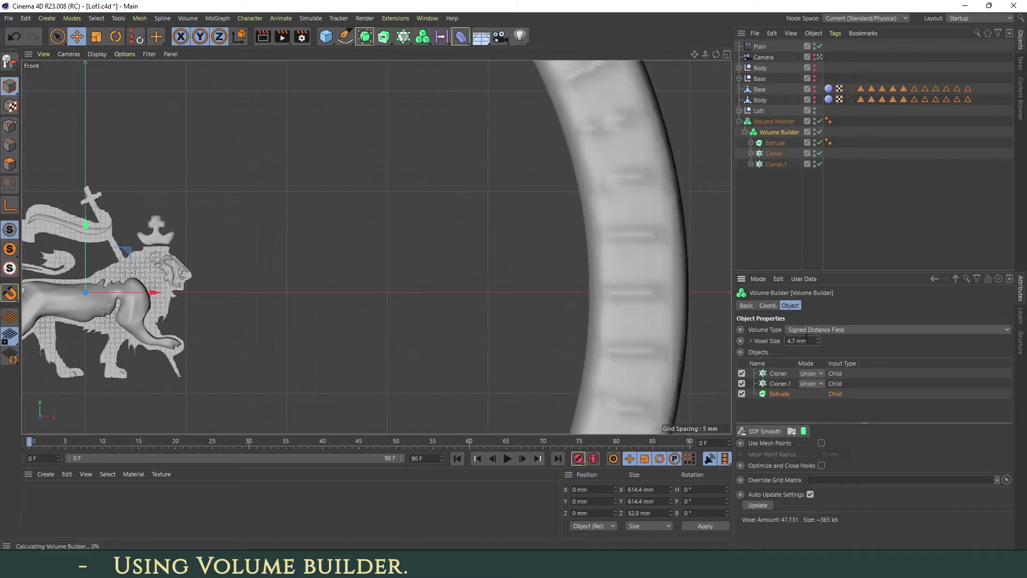
scroll(806, 339, "down", 7)
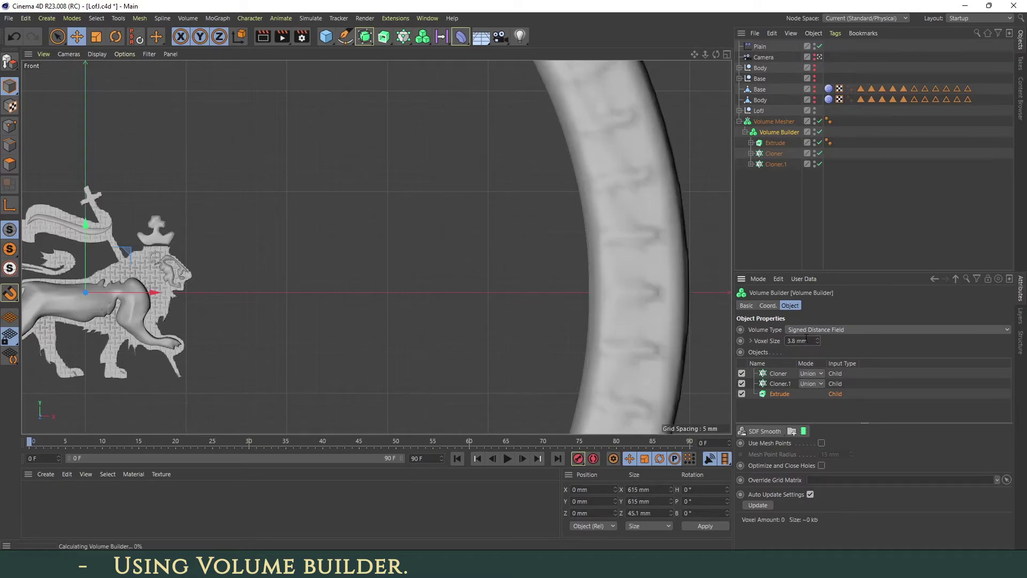
scroll(806, 340, "down", 6)
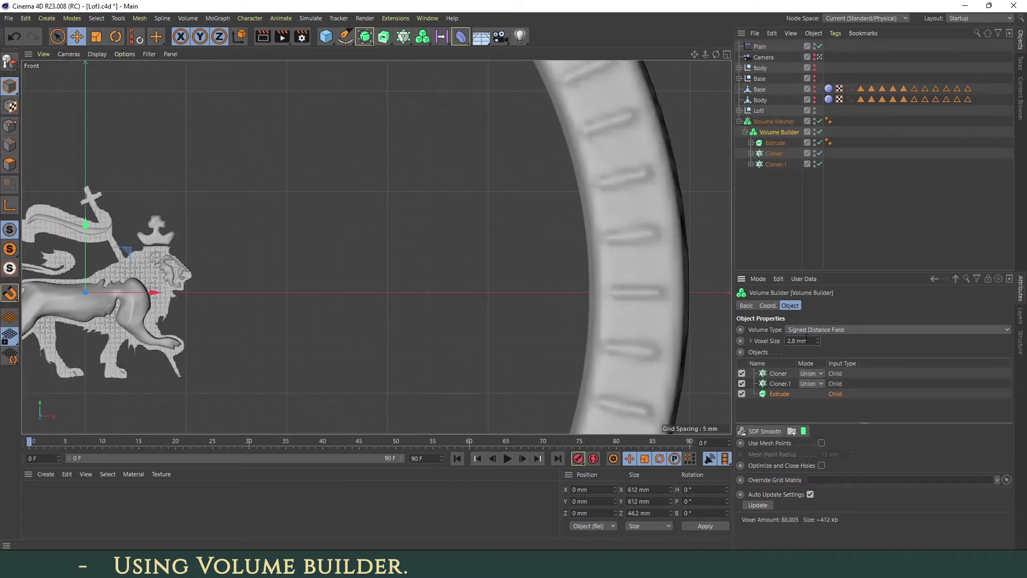
scroll(806, 339, "down", 4)
scroll(806, 339, "down", 2)
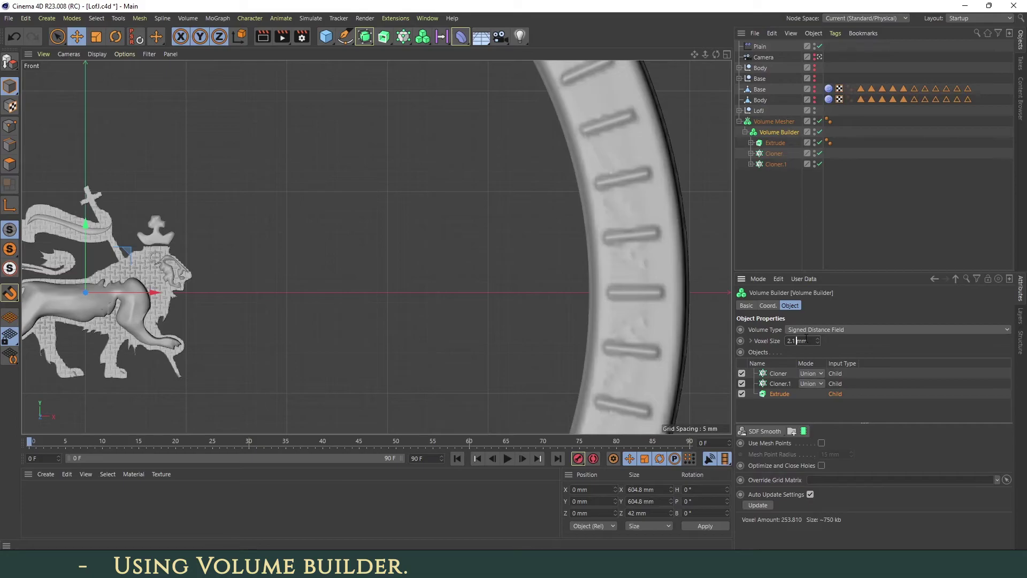
scroll(806, 339, "down", 5)
scroll(806, 339, "down", 3)
scroll(806, 339, "down", 3)
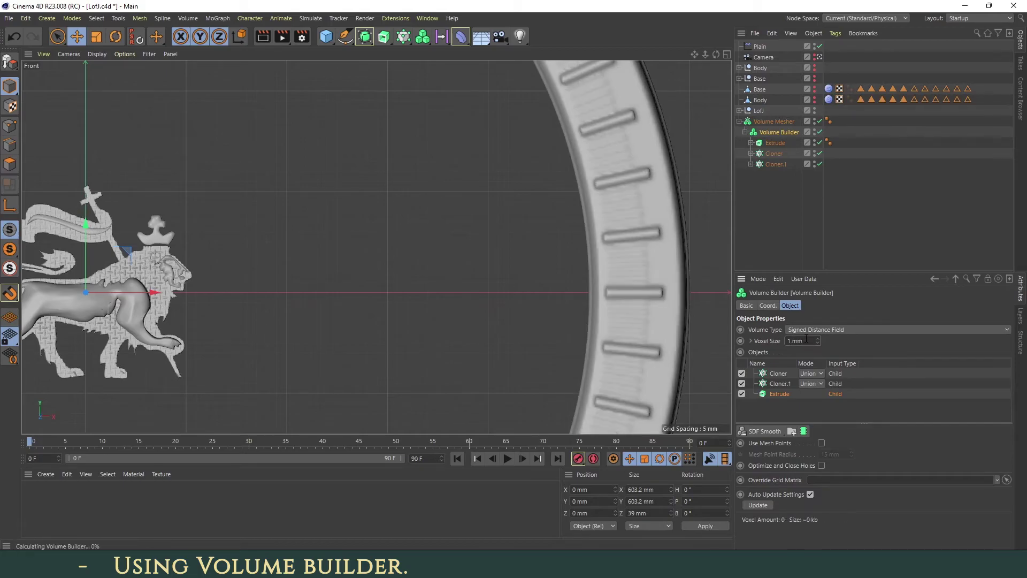
scroll(806, 339, "down", 1)
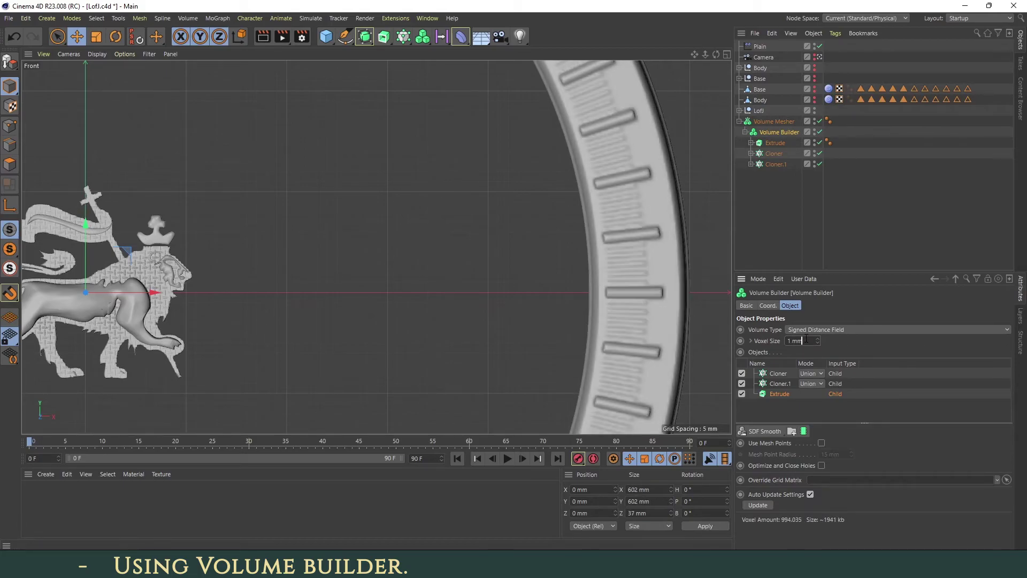
scroll(806, 339, "down", 2)
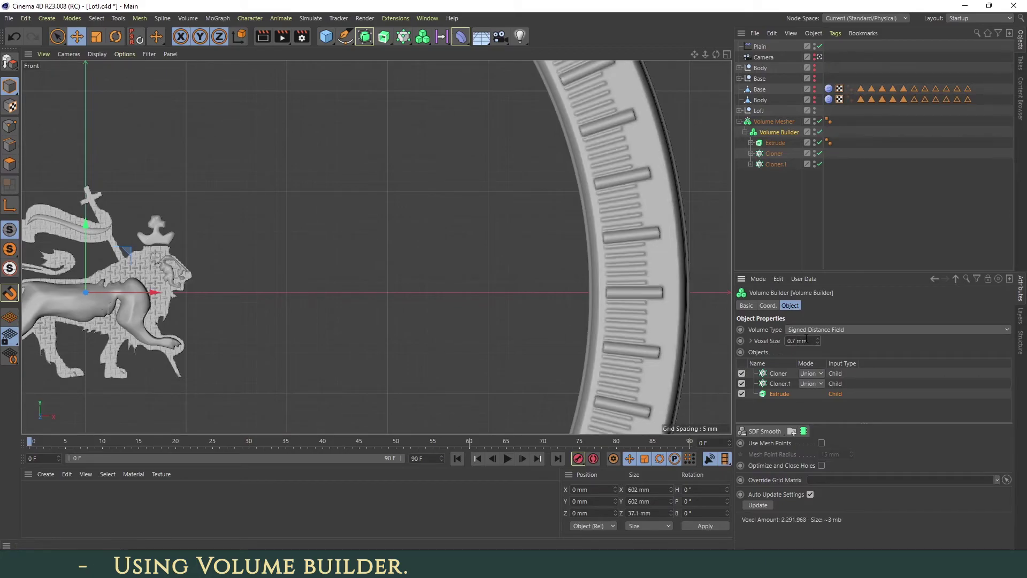
scroll(806, 339, "down", 1)
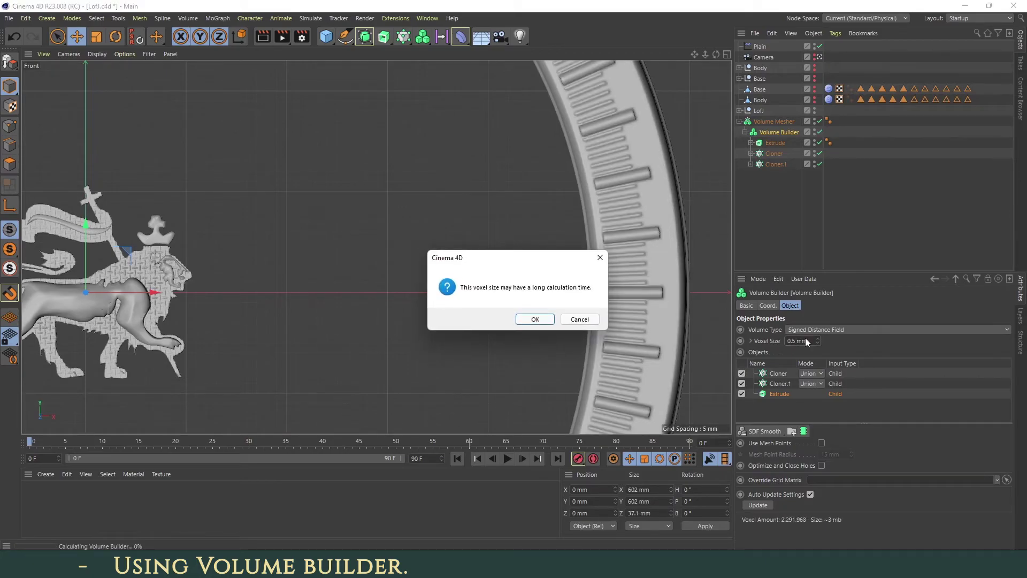
left_click(588, 318)
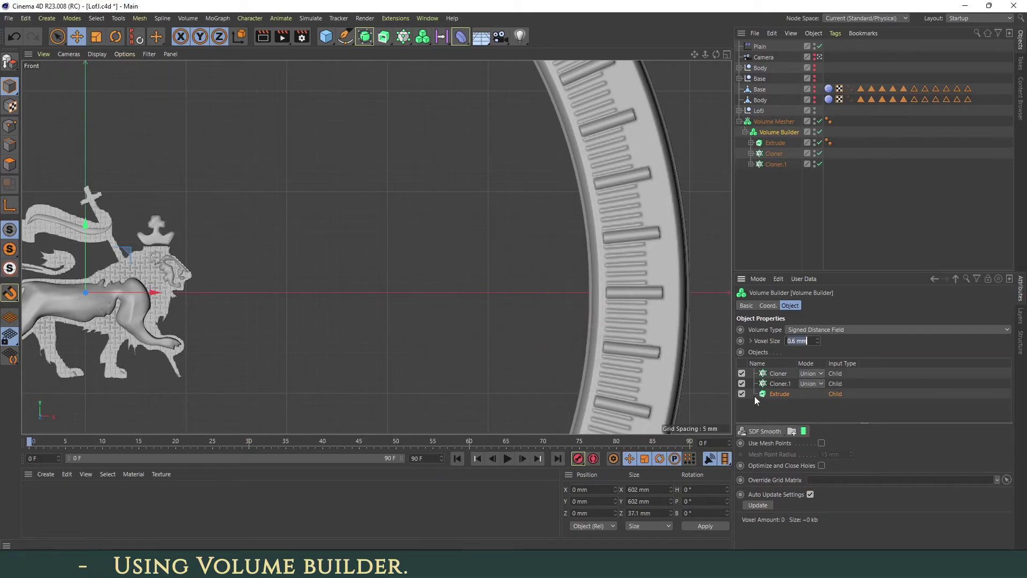
Add an SDF Smooth filter with 10% strength to the Volume Builder and move it above the Cloners in the Objects list
left_click(765, 431)
left_click(760, 441)
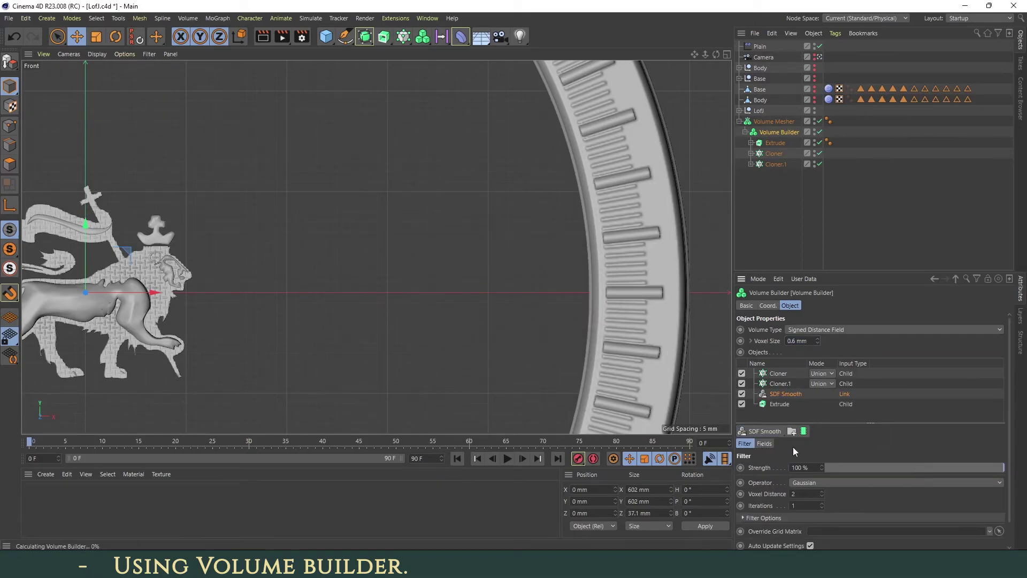
double_click(807, 467)
type("10")
key("Return")
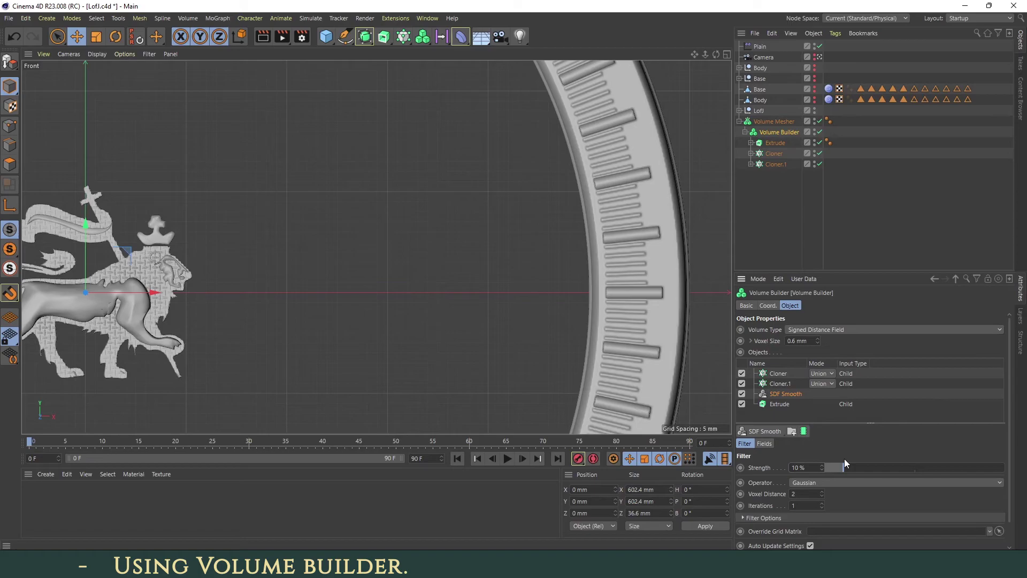
left_click_drag(785, 393, 786, 372)
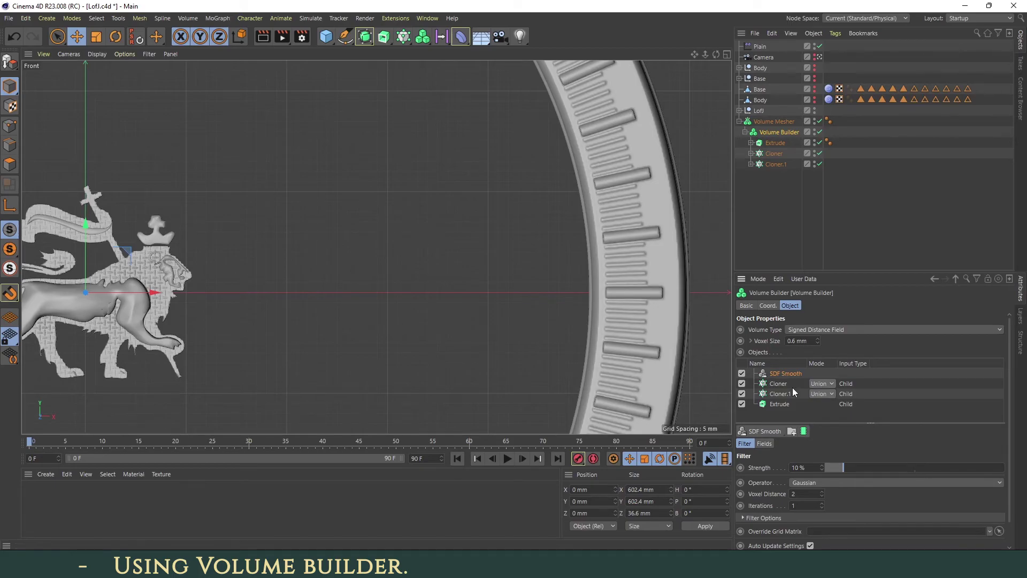
Collapse the Volume Mesher hierarchy and create a polygon copy of it with Current State to Object
left_click(38, 54)
left_click(61, 113)
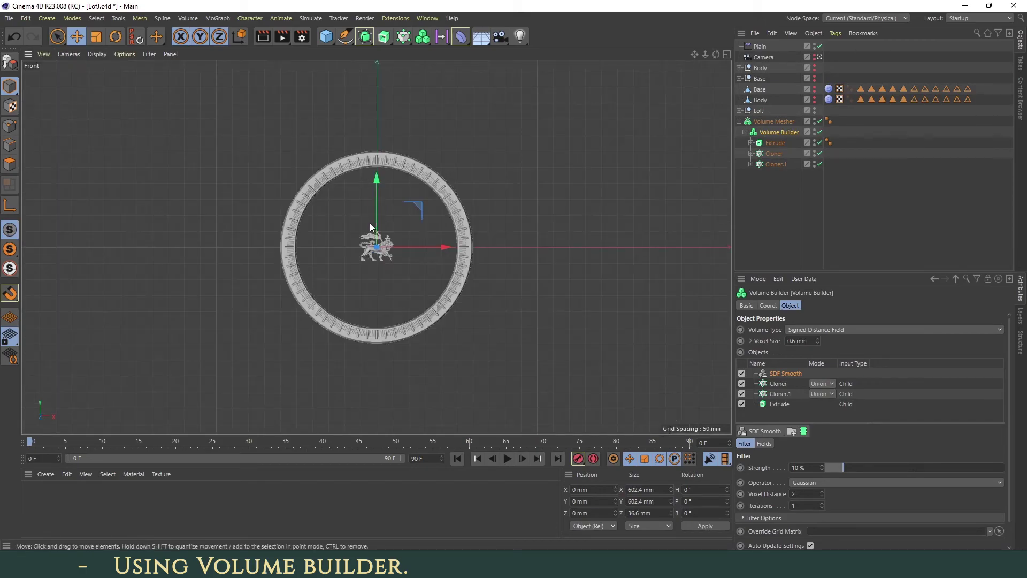
scroll(370, 223, "up", 1)
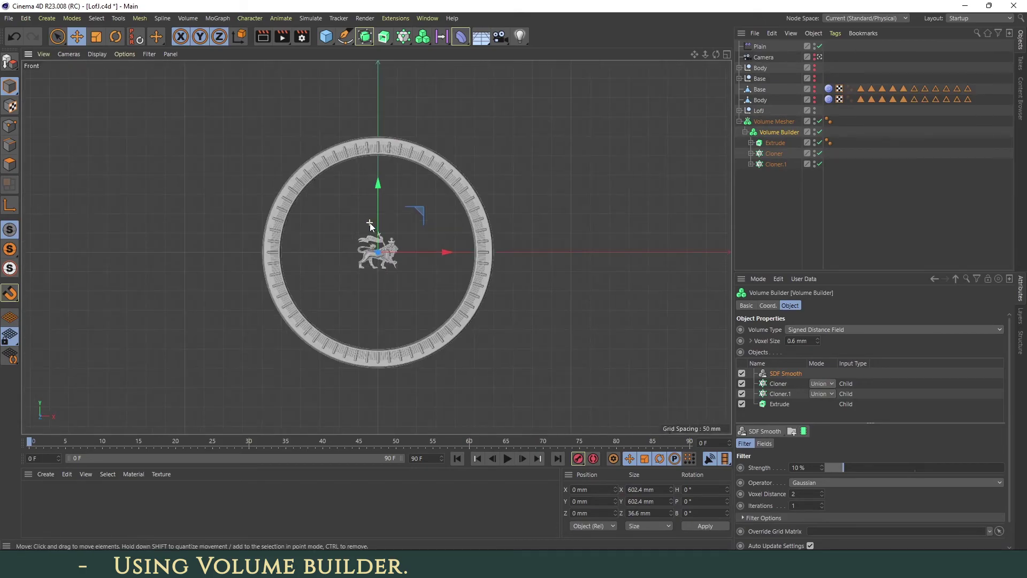
left_click(739, 122)
left_click(762, 122)
right_click(761, 122)
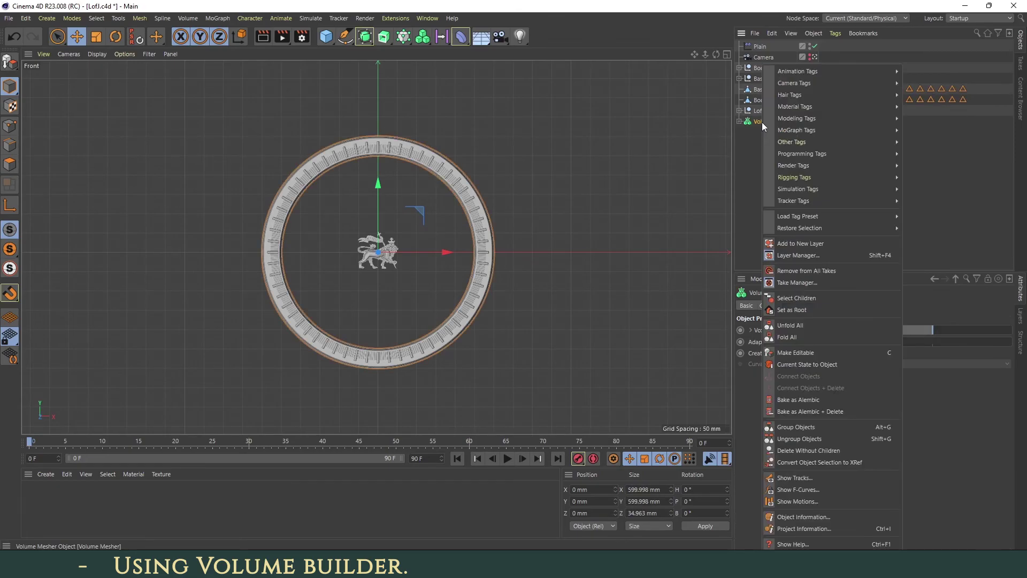
left_click(797, 364)
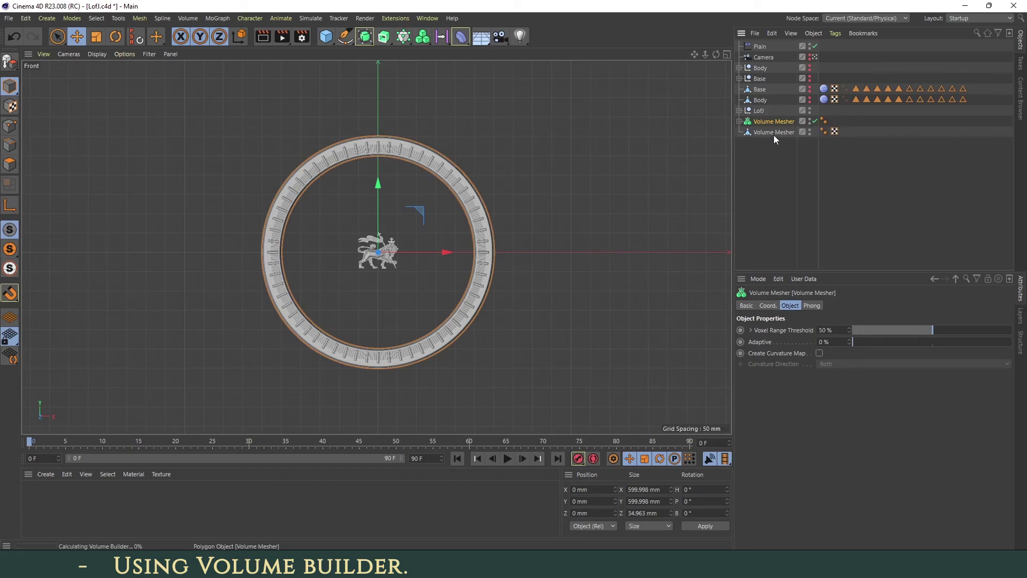
Rename the polygon copy of the Volume Mesher as Rim1
left_click(774, 133)
double_click(774, 133)
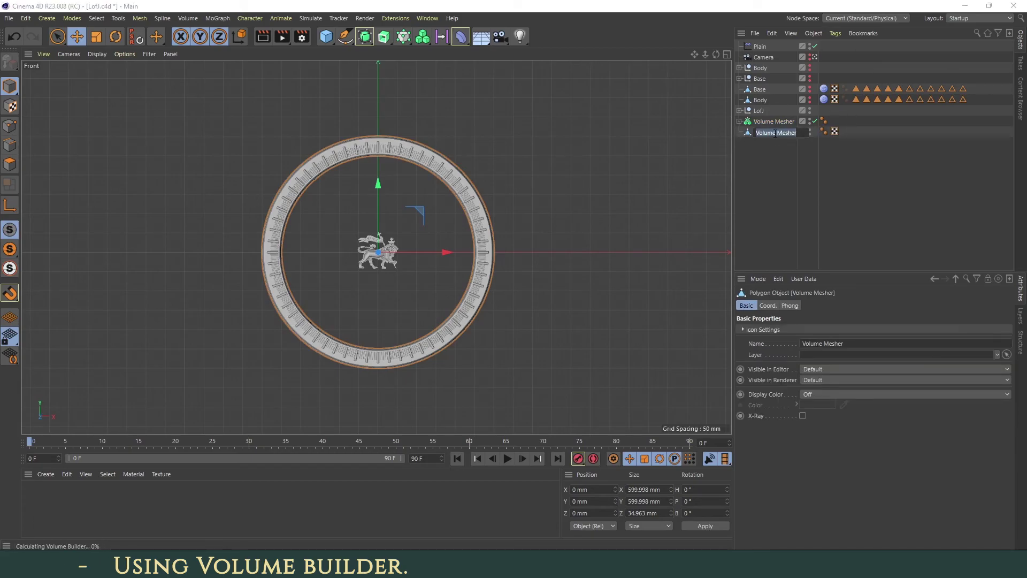
type("Rim1")
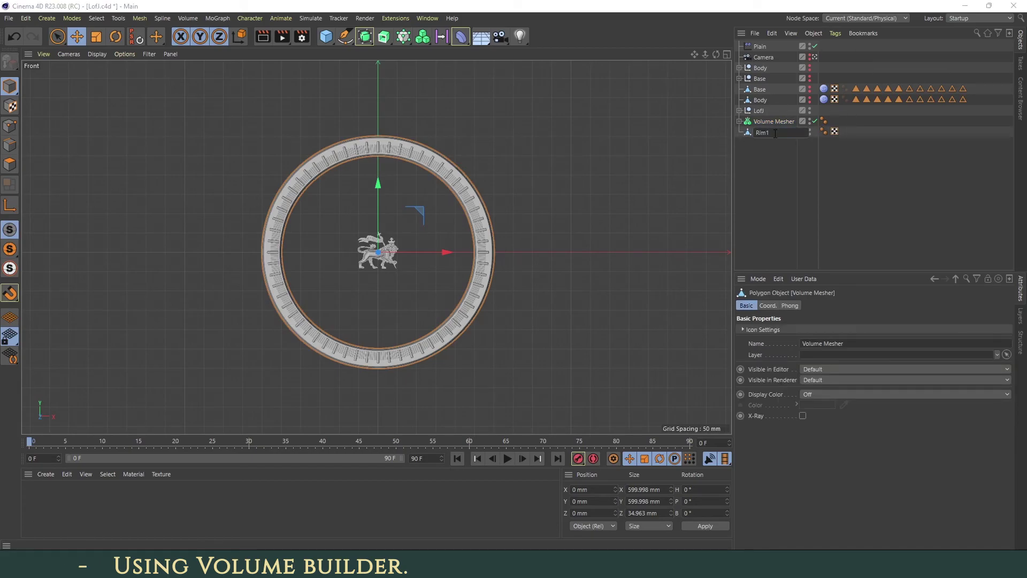
key("Return")
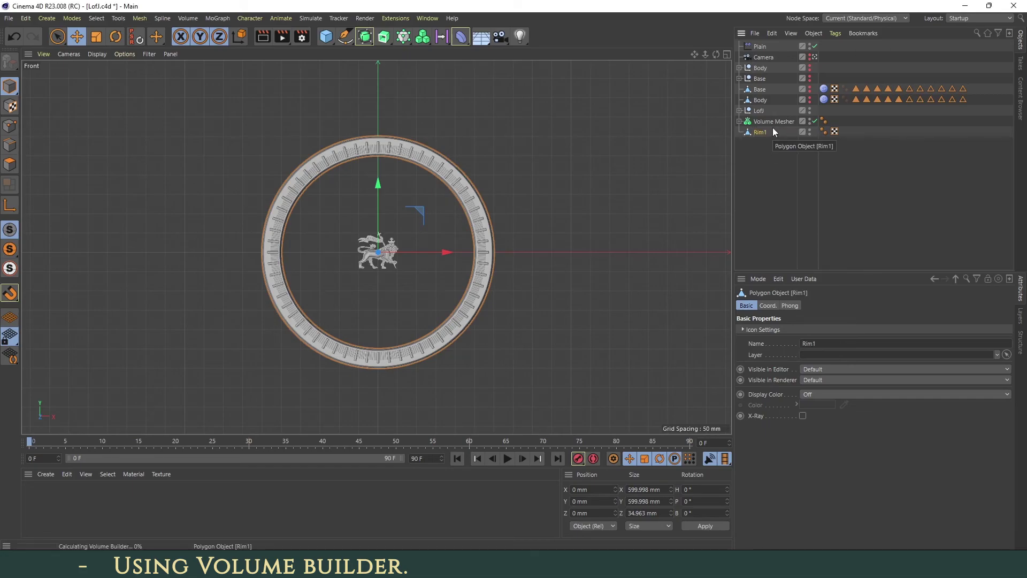
Move the Extrude and both Cloners out of the Volume Builder to above the LofJ null, and delete the emptied Volume Mesher
left_click(739, 122)
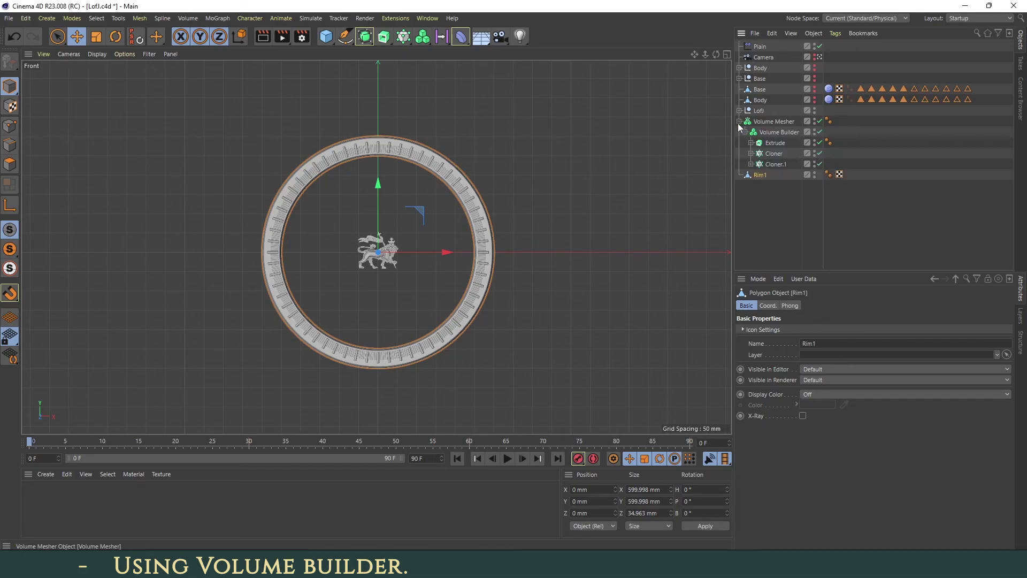
left_click(773, 143)
left_click(773, 165, "shift")
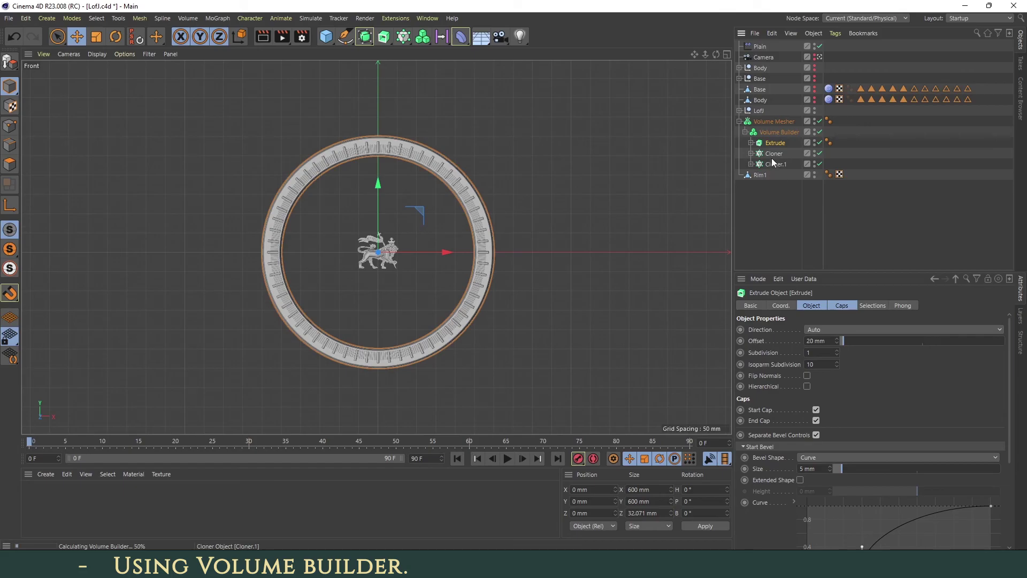
left_click_drag(774, 146, 768, 108)
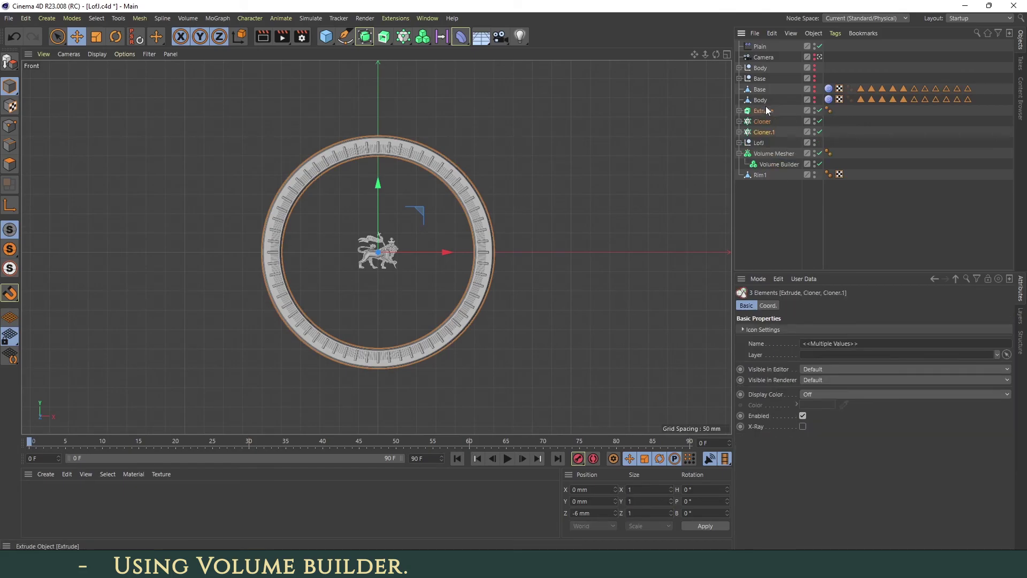
left_click(763, 154)
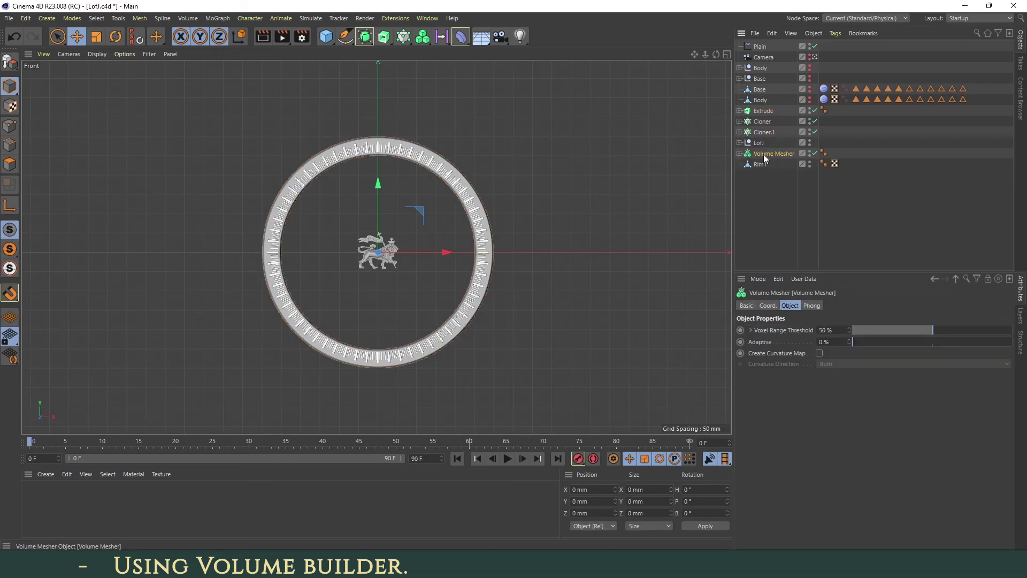
key("Delete")
Group the Extrude and both Cloners under a null named Rim1 Draft
left_click(764, 131)
left_click(762, 111, "shift")
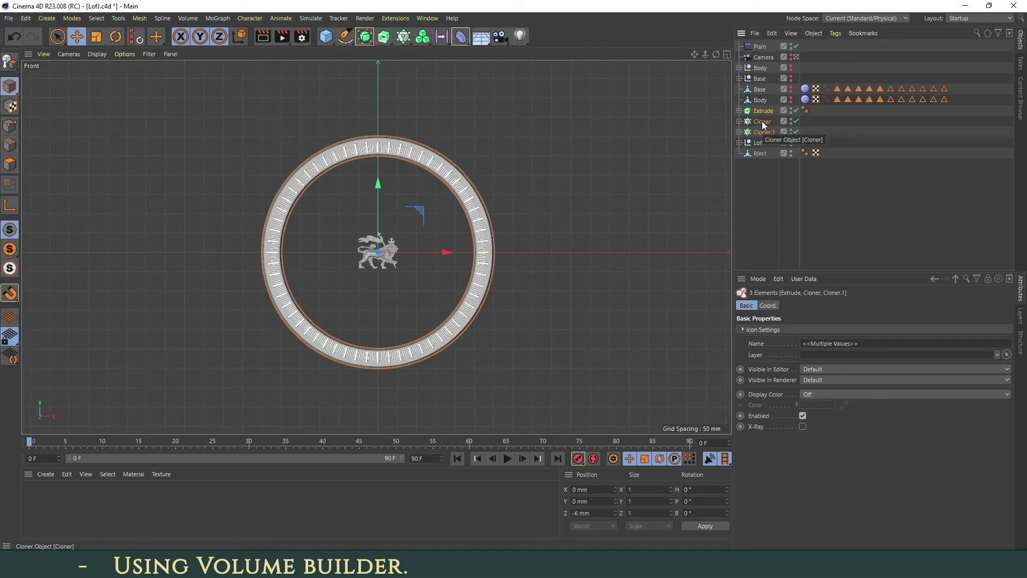
key("alt+g")
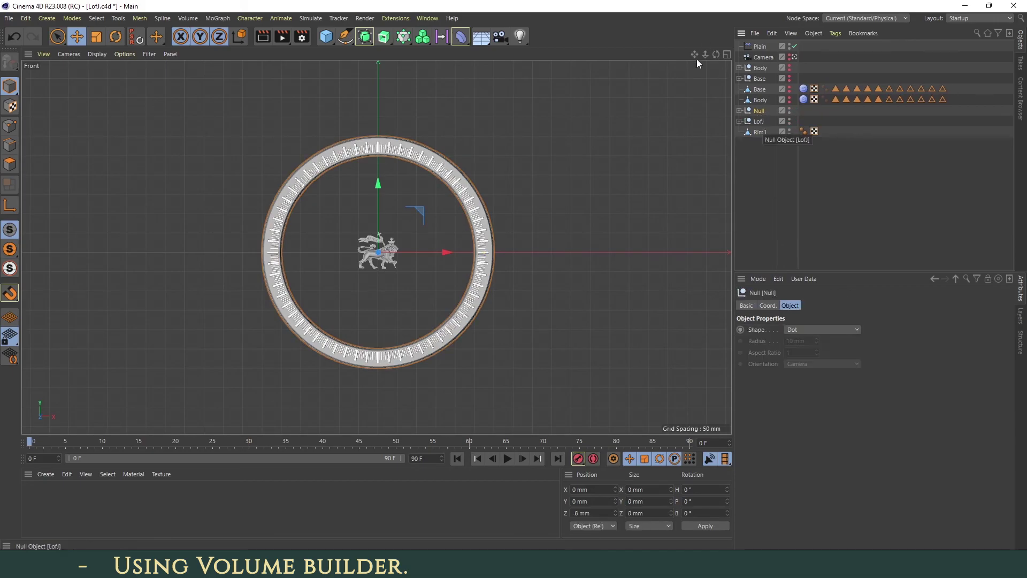
double_click(759, 111)
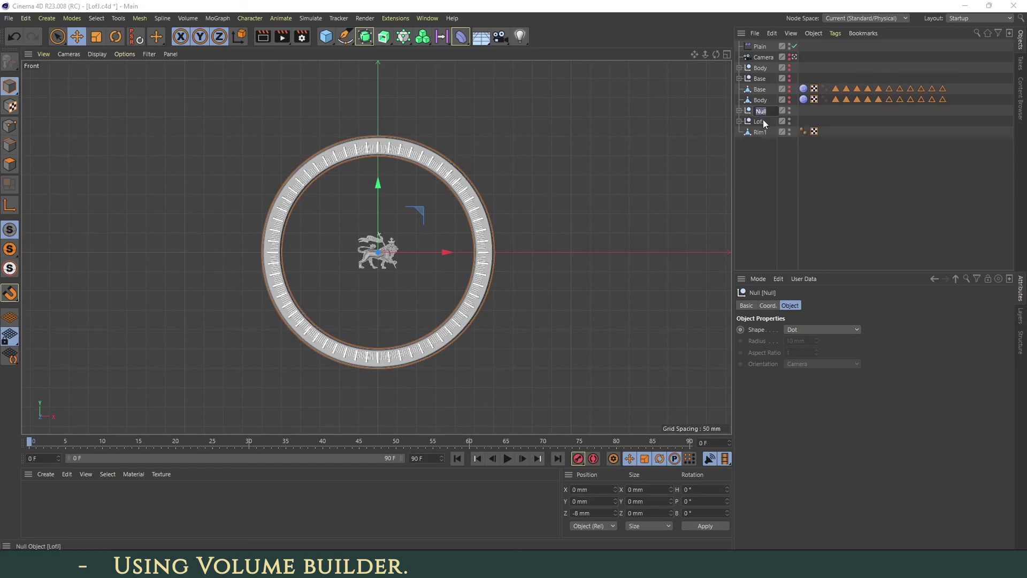
type("Rim1")
type(" Draft")
key("Return")
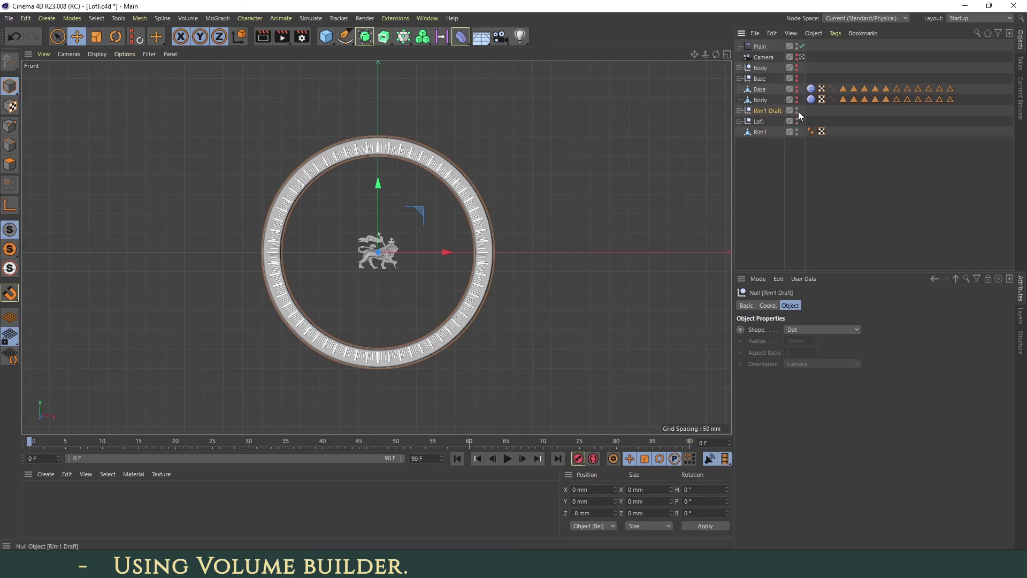
Hide the Rim1 Draft group and select the Rim1 polygon object
left_click(797, 109)
left_click(757, 149)
left_click(760, 132)
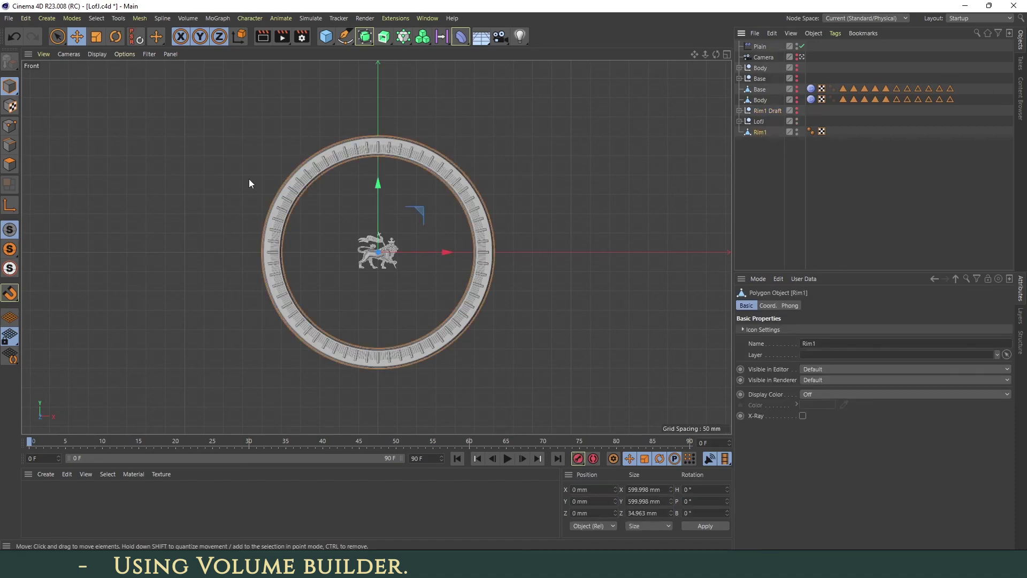